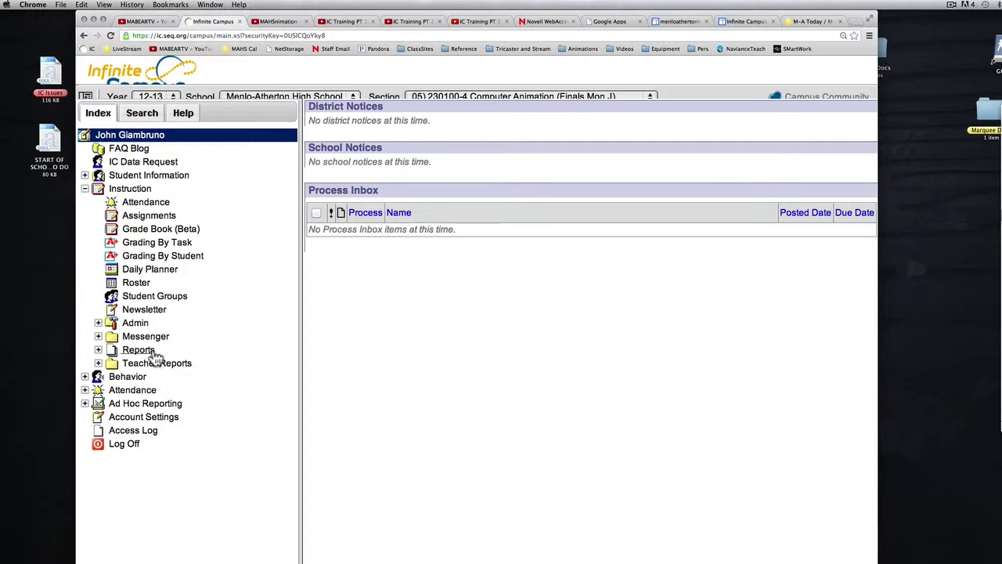
Open the Section Summary report from the Reports group under Instruction.
click(84, 189)
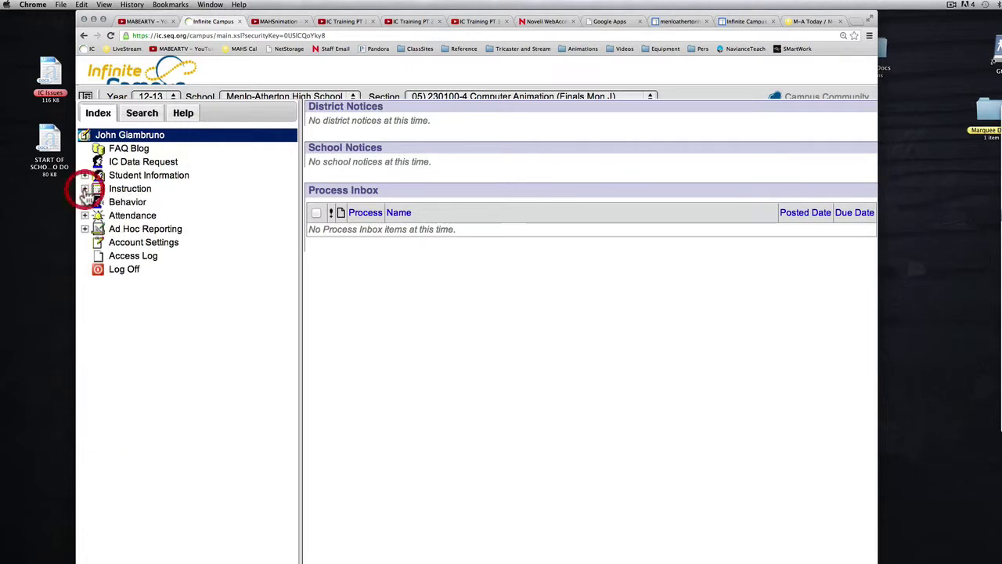
click(85, 188)
click(98, 349)
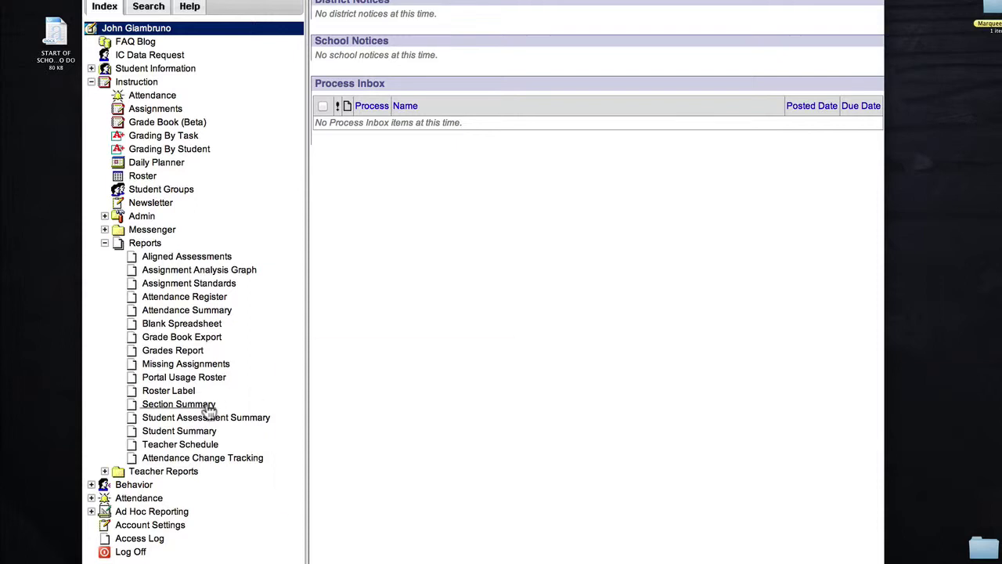
click(137, 404)
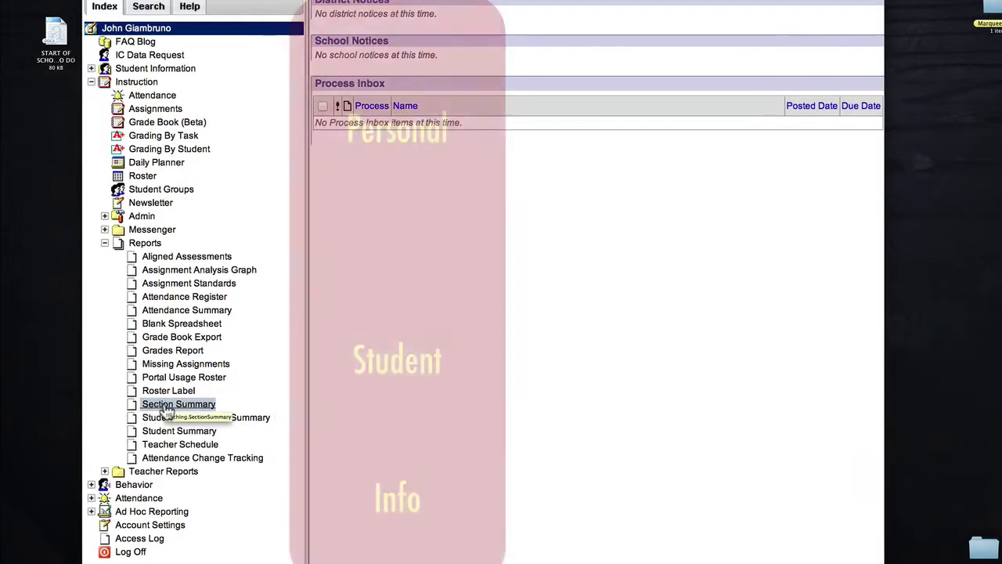
click(166, 411)
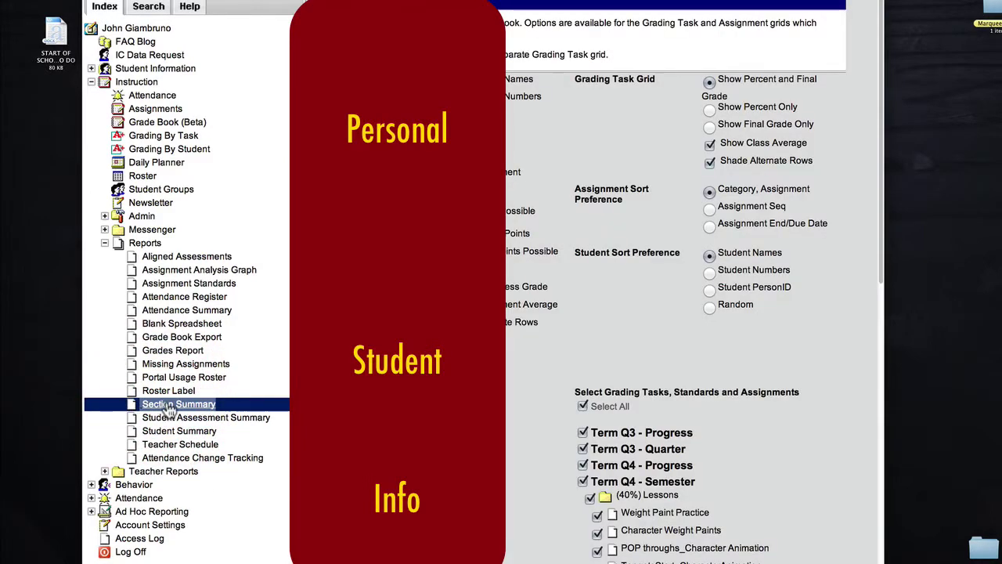
Review the Section Summary report's grading tasks, assignment selections and display options, trying the Professionalism category's inclusion toggle.
scroll(612, 389, down, 5)
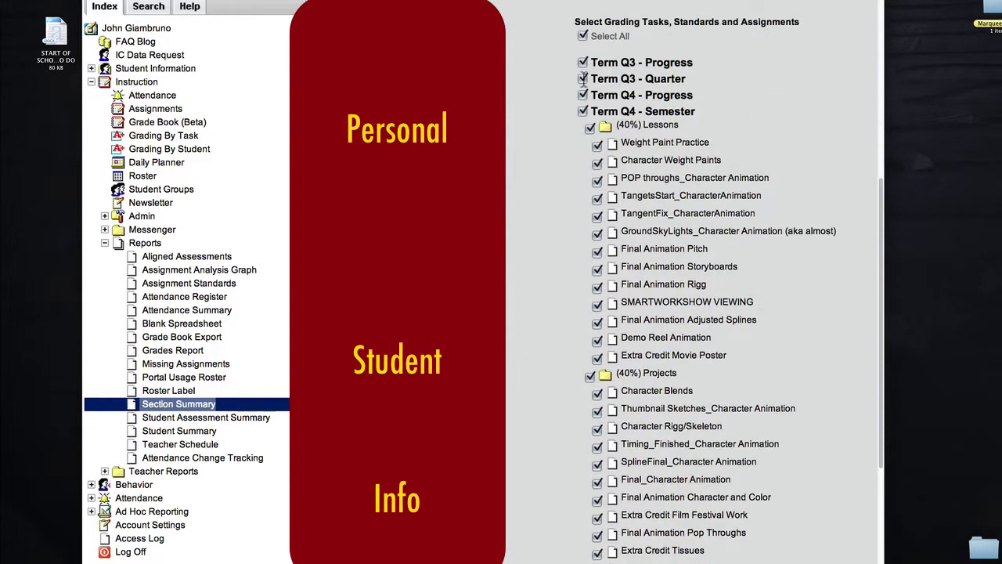
drag(575, 41, 724, 1)
click(719, 219)
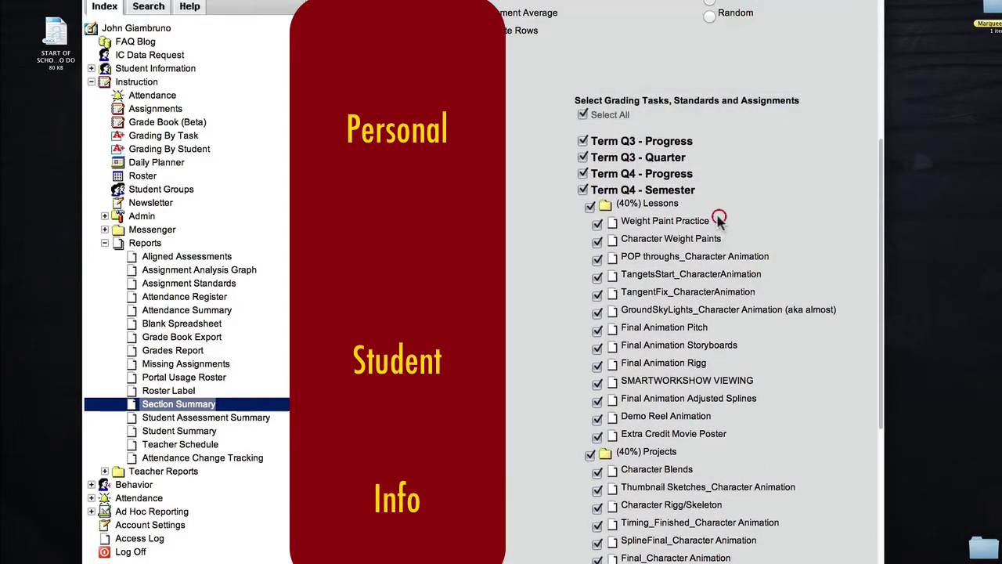
scroll(704, 211, down, 8)
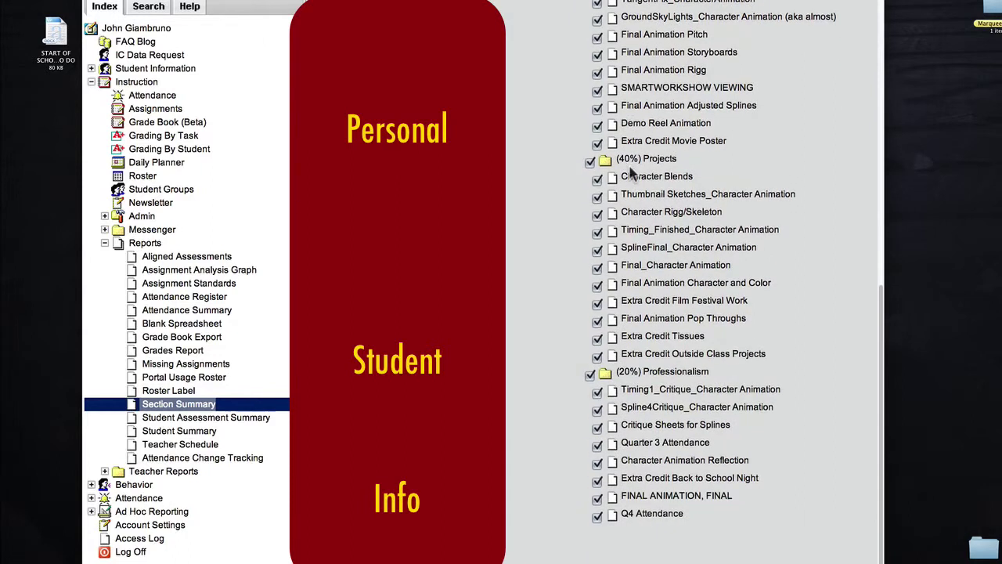
click(590, 377)
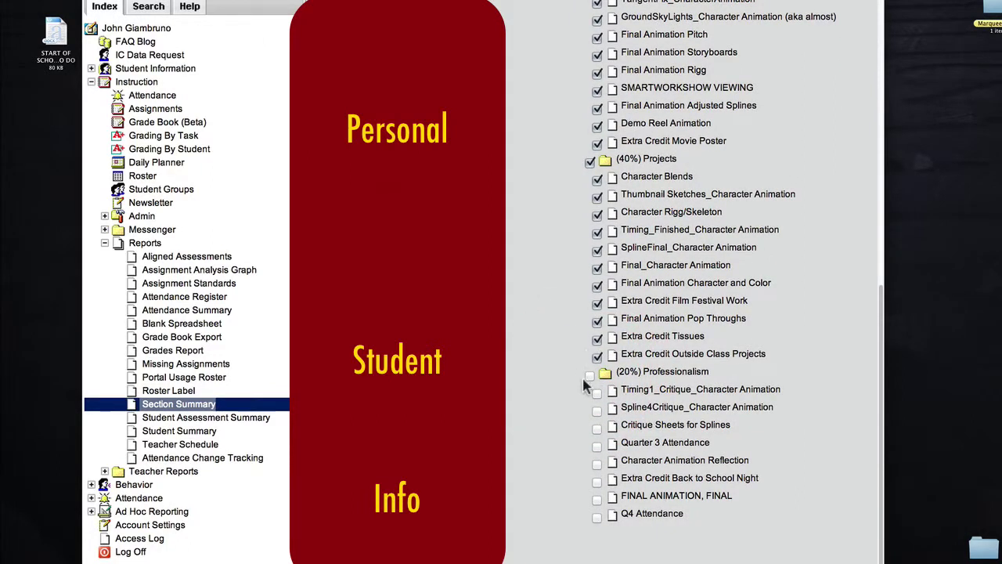
click(589, 380)
scroll(533, 383, up, 15)
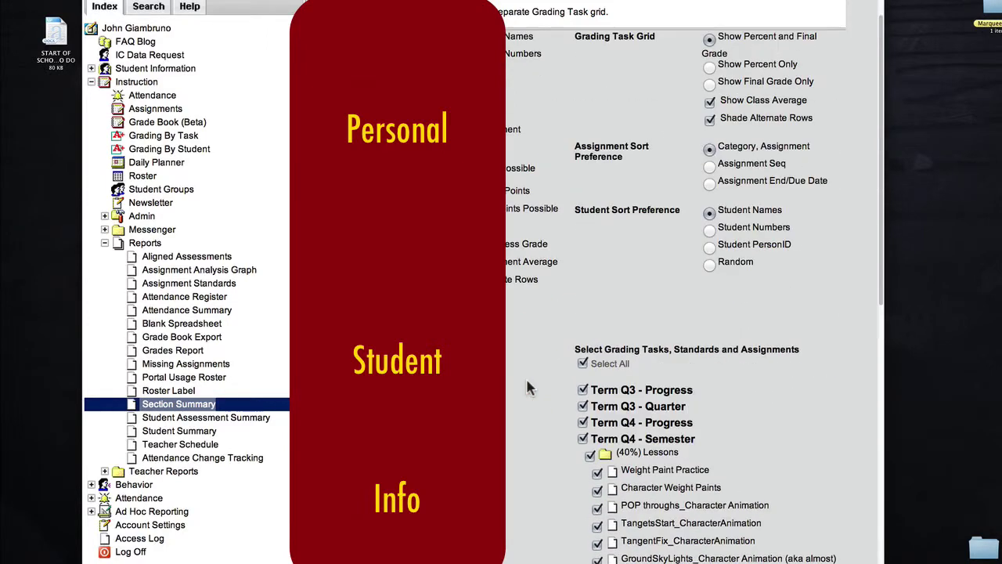
scroll(527, 383, down, 5)
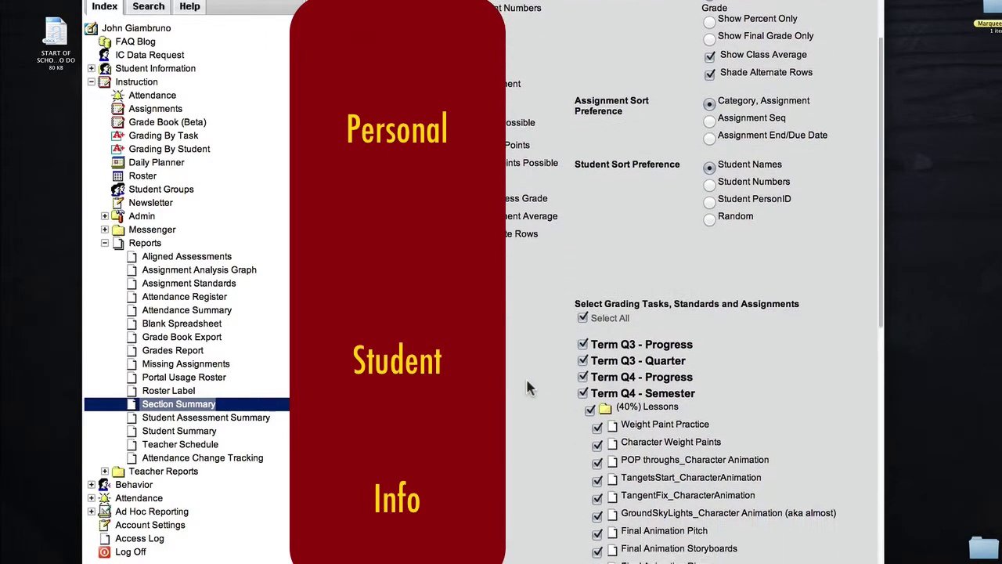
scroll(527, 385, down, 6)
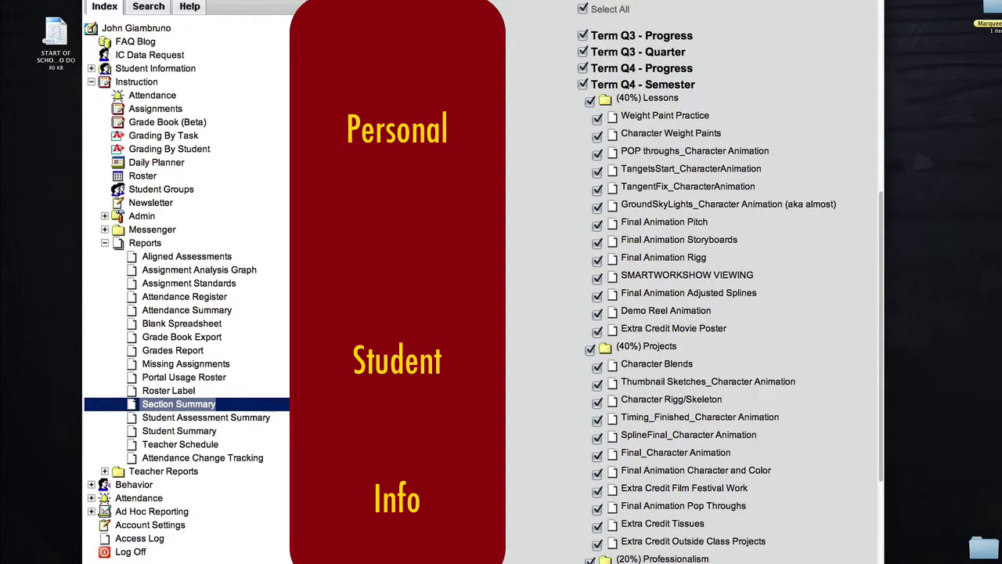
scroll(689, 313, up, 7)
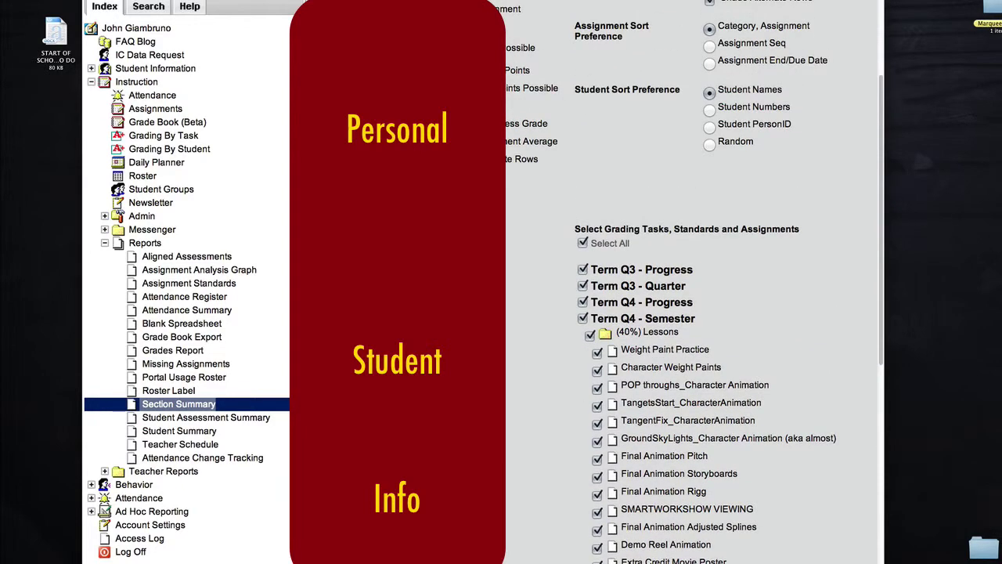
scroll(689, 313, up, 3)
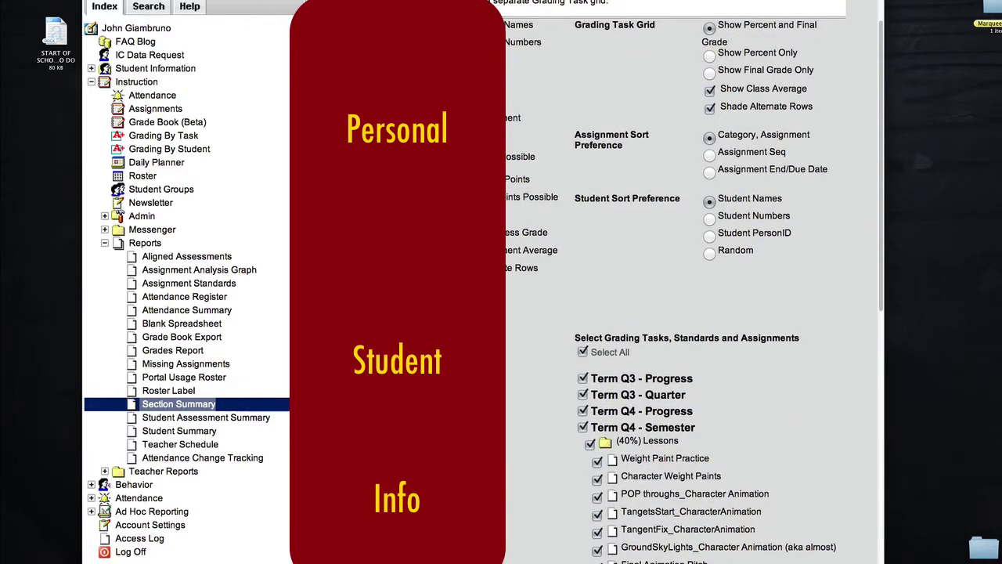
scroll(574, 219, up, 1)
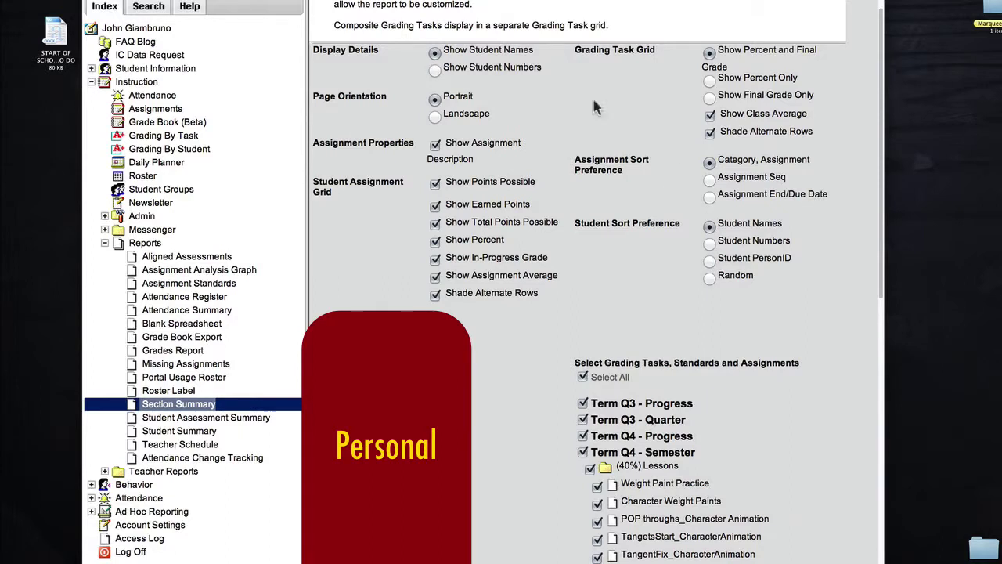
scroll(442, 72, up, 1)
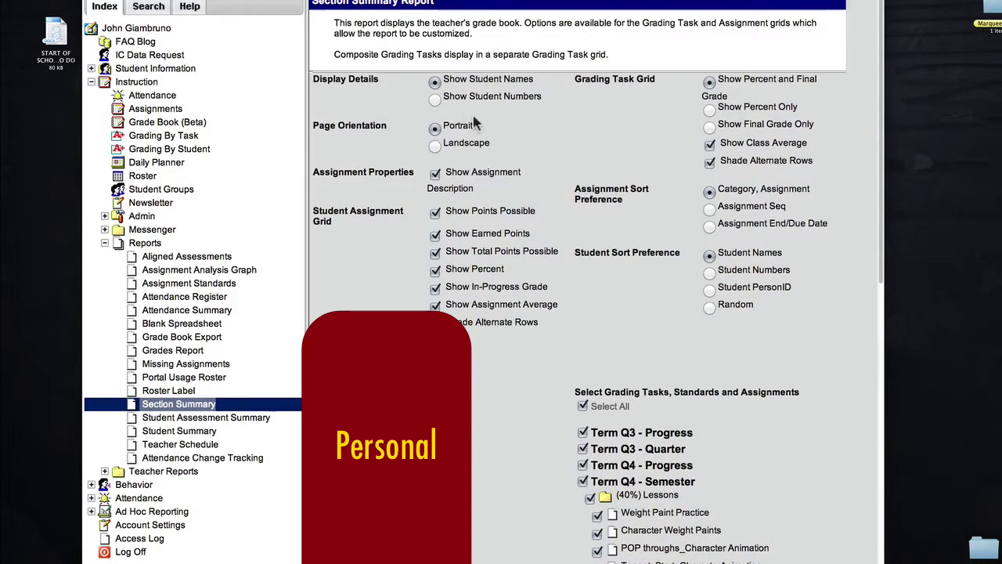
Set the Section Summary report to show student numbers and sort the students in random order.
click(435, 99)
click(435, 83)
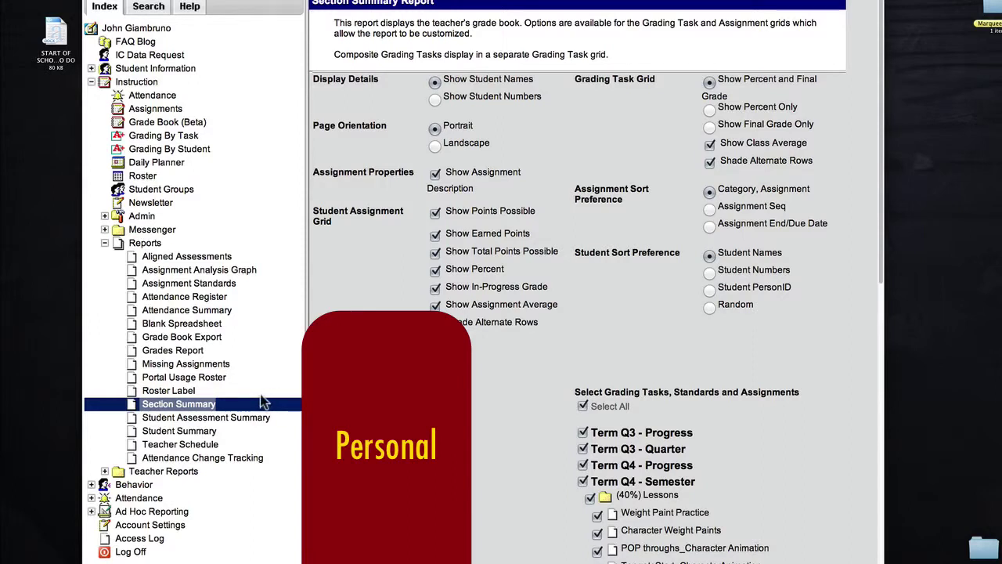
click(435, 99)
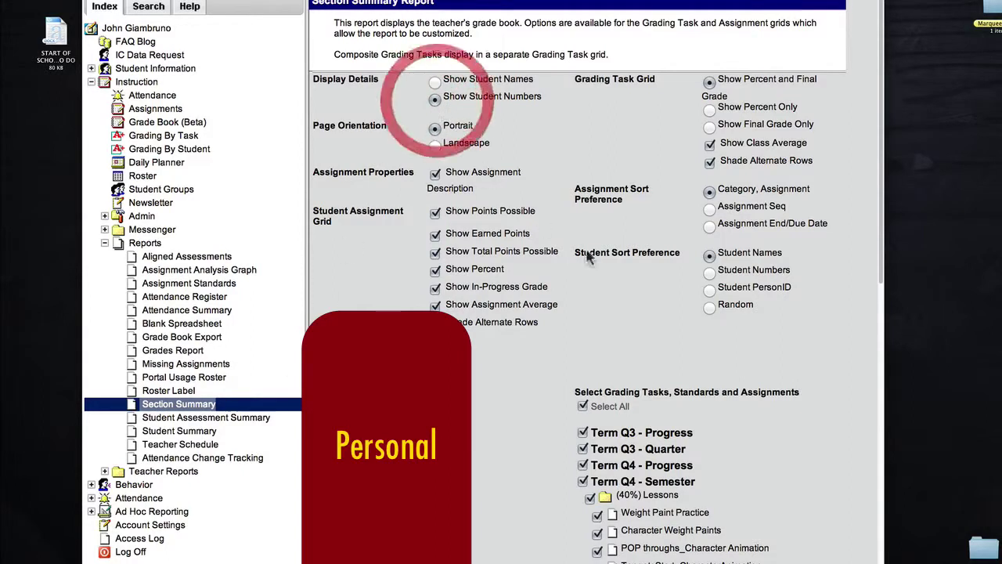
click(710, 307)
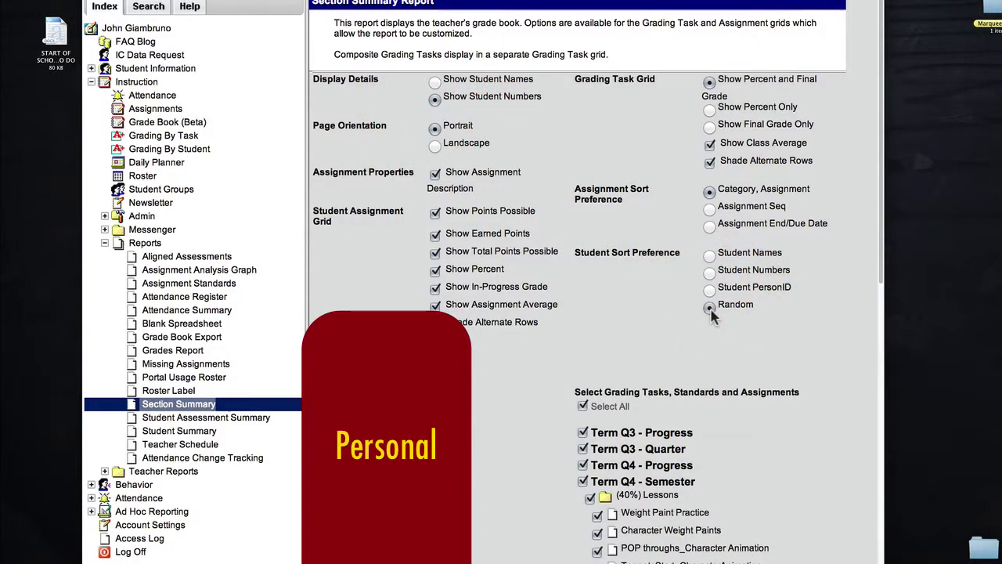
scroll(659, 310, down, 1)
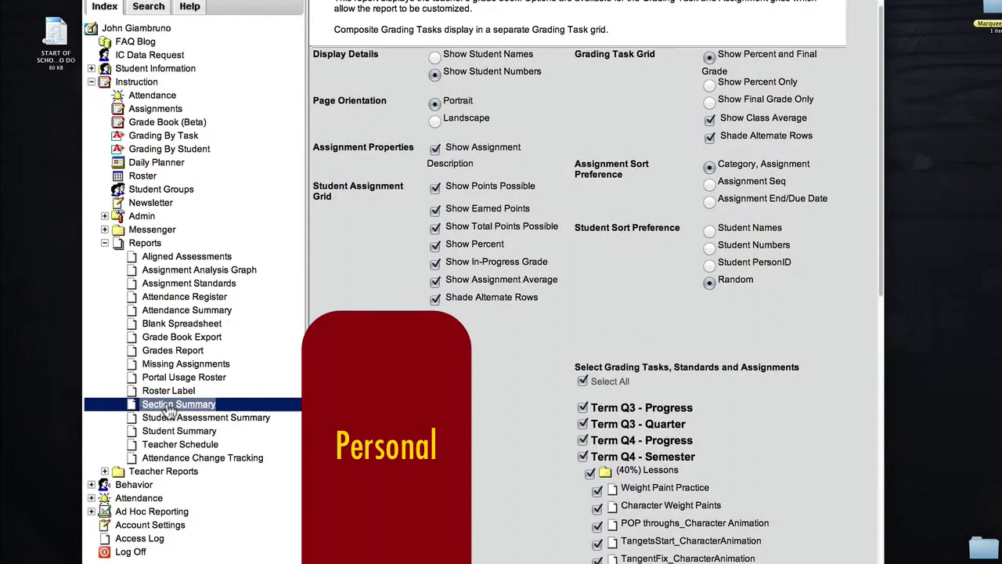
Open the Student Summary report and look over its printing, comment and assignment options.
click(156, 432)
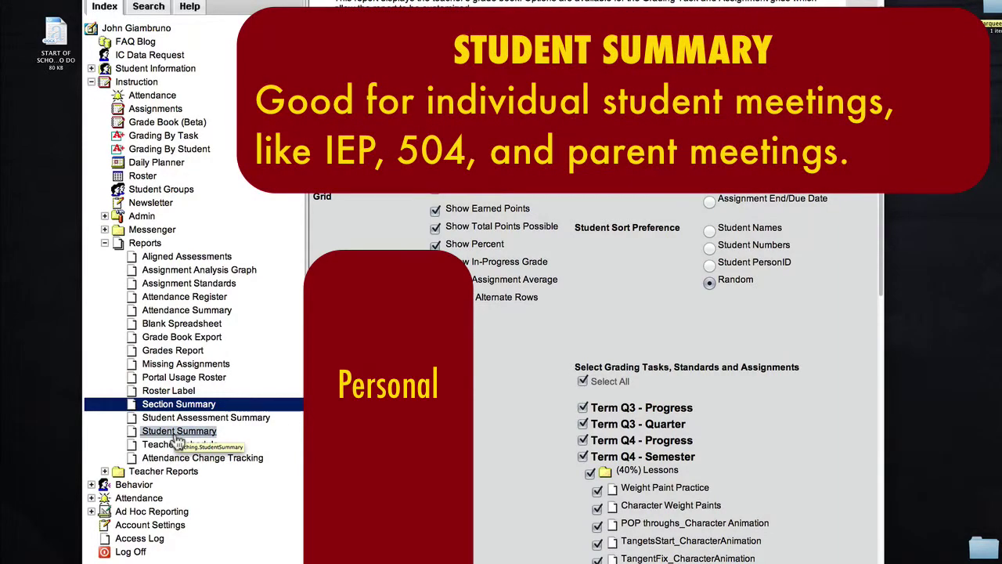
click(178, 433)
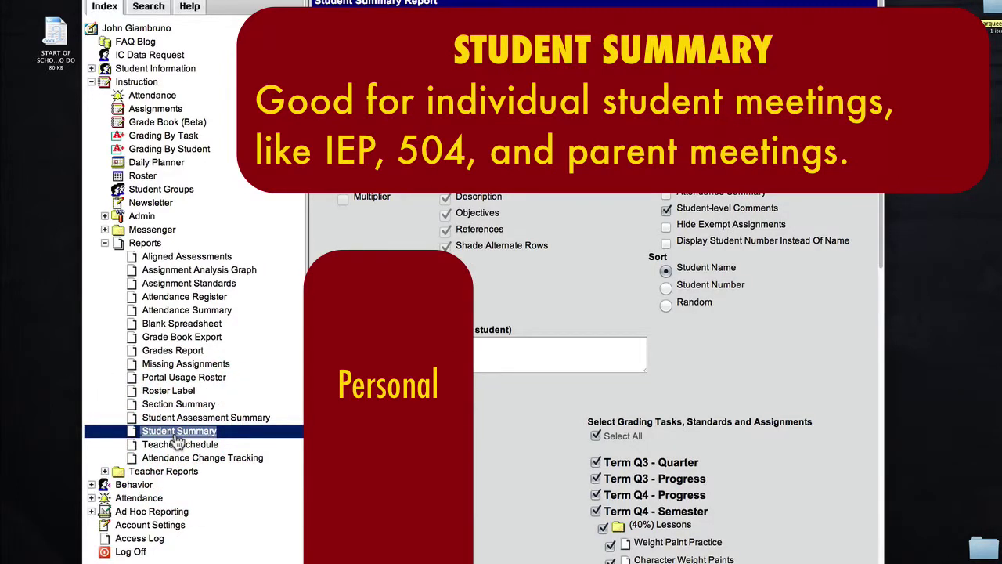
scroll(375, 407, down, 2)
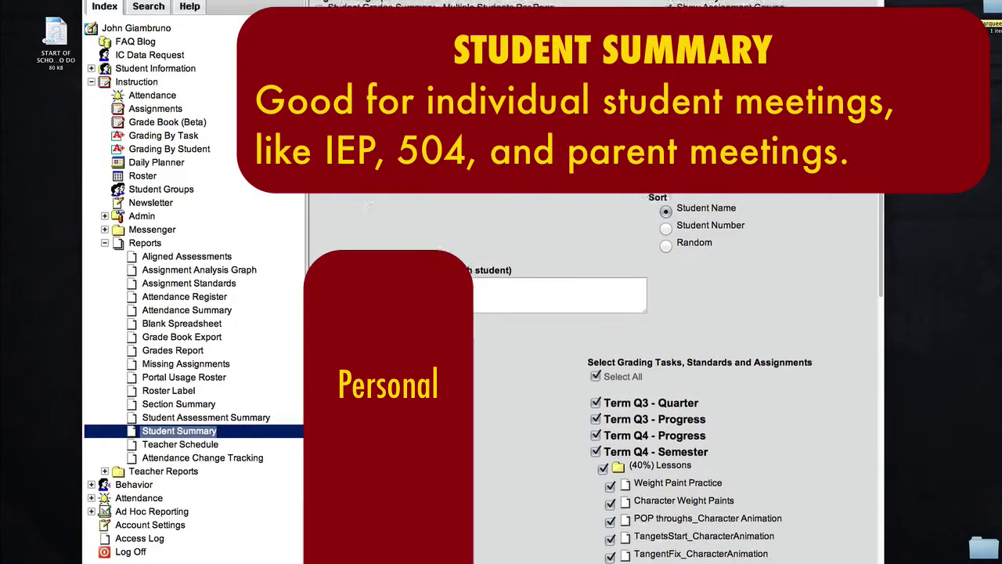
scroll(505, 434, down, 2)
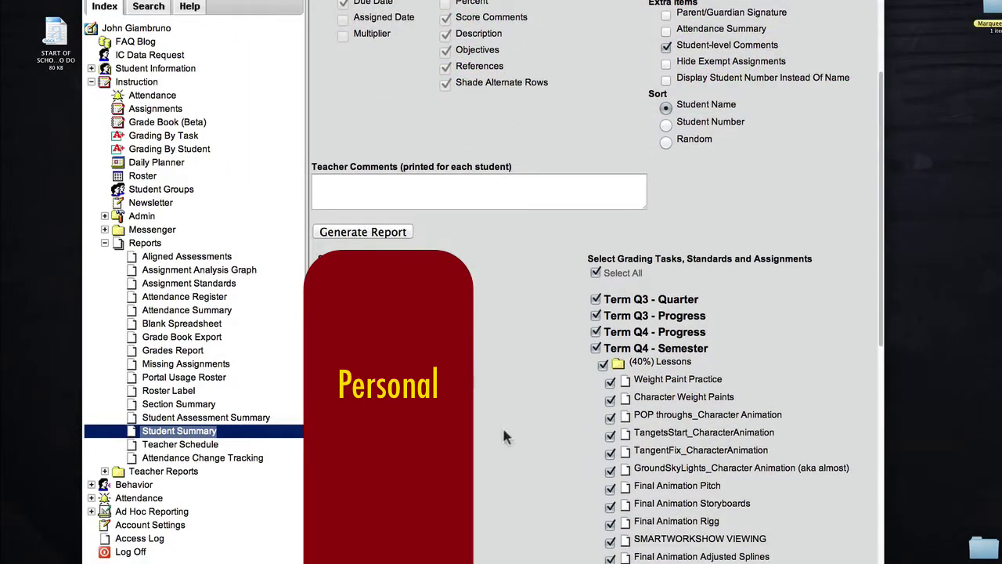
scroll(505, 313, up, 3)
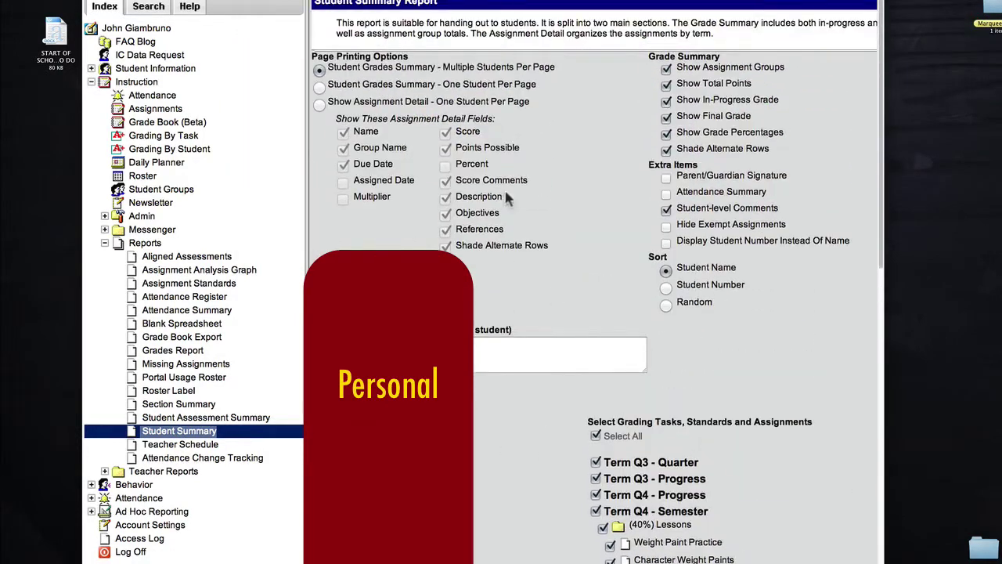
Set the page printing option to Show Assignment Detail - One Student Per Page and point out the Parent/Guardian Signature item.
click(320, 104)
drag(332, 101, 548, 251)
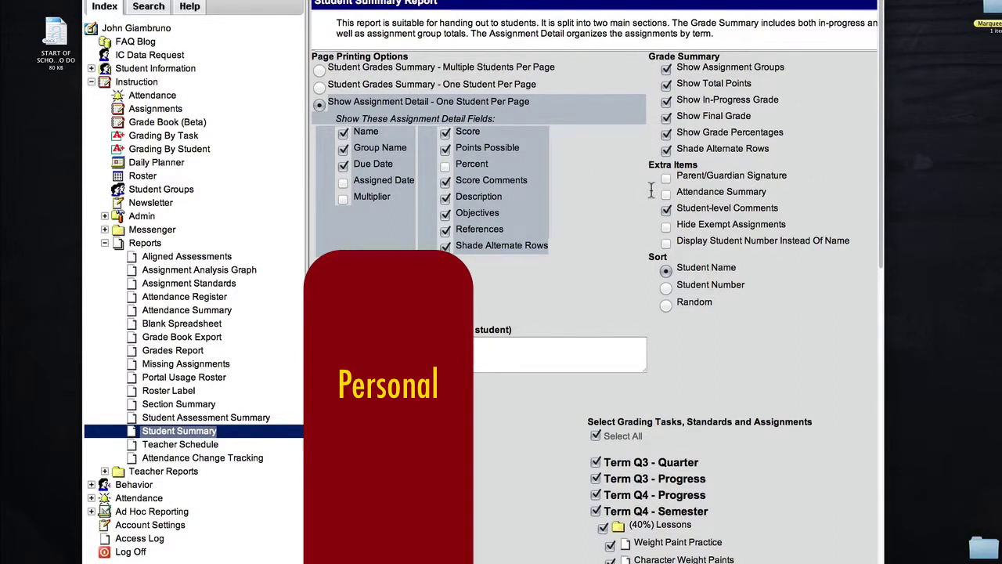
drag(678, 175, 796, 175)
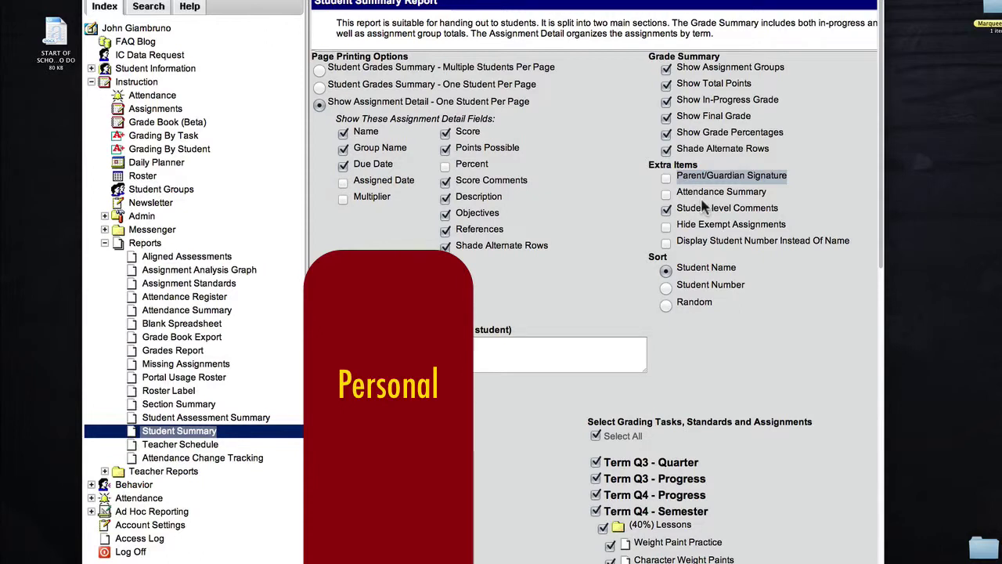
drag(677, 176, 794, 174)
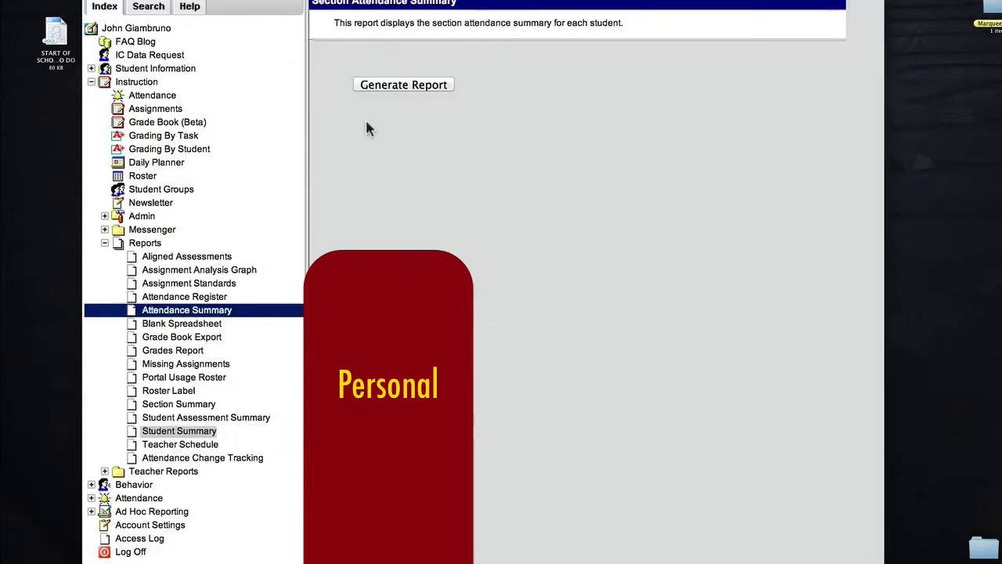
Open the Blank Spreadsheet report and check the available cell count widths.
drag(233, 311, 142, 310)
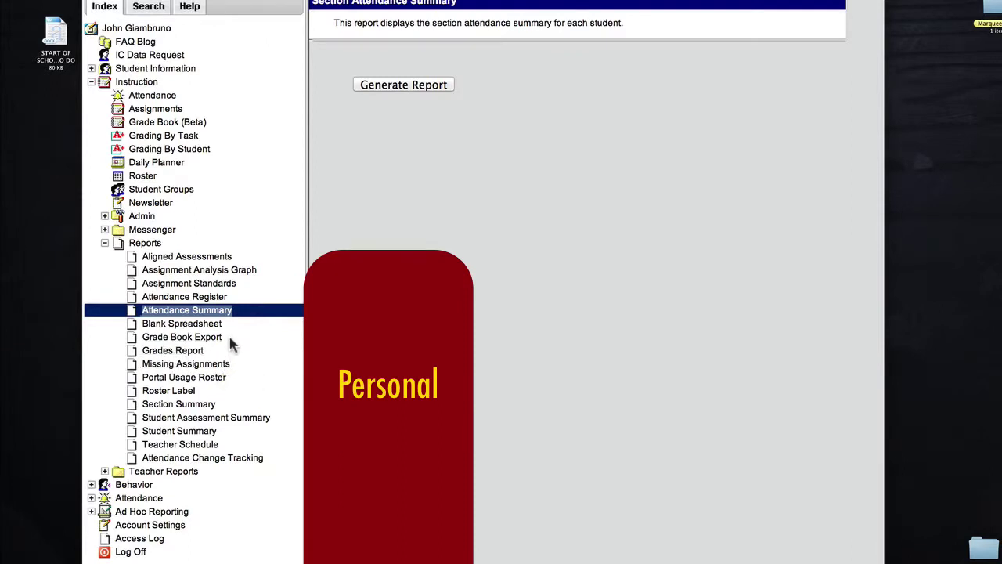
click(162, 327)
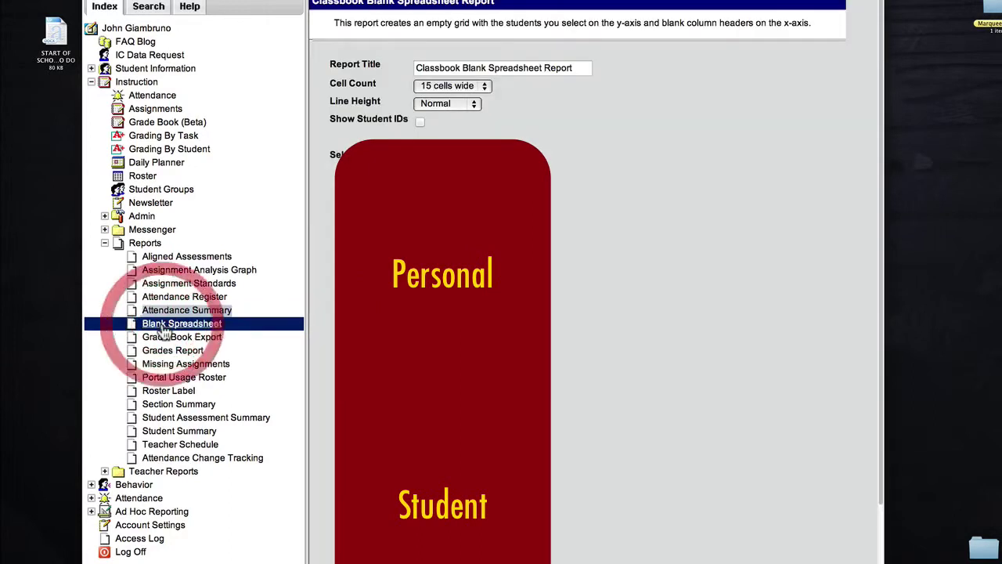
click(475, 86)
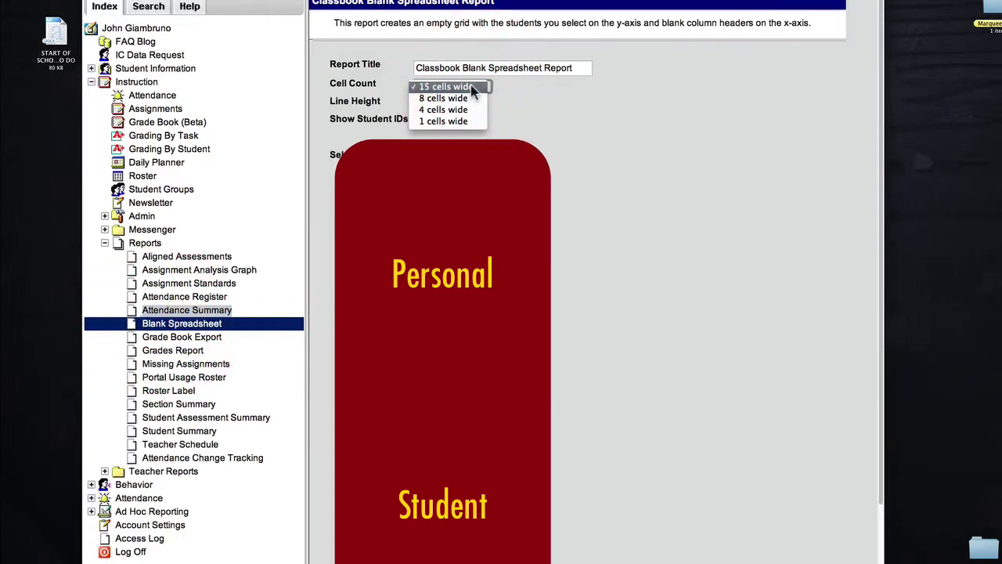
click(538, 105)
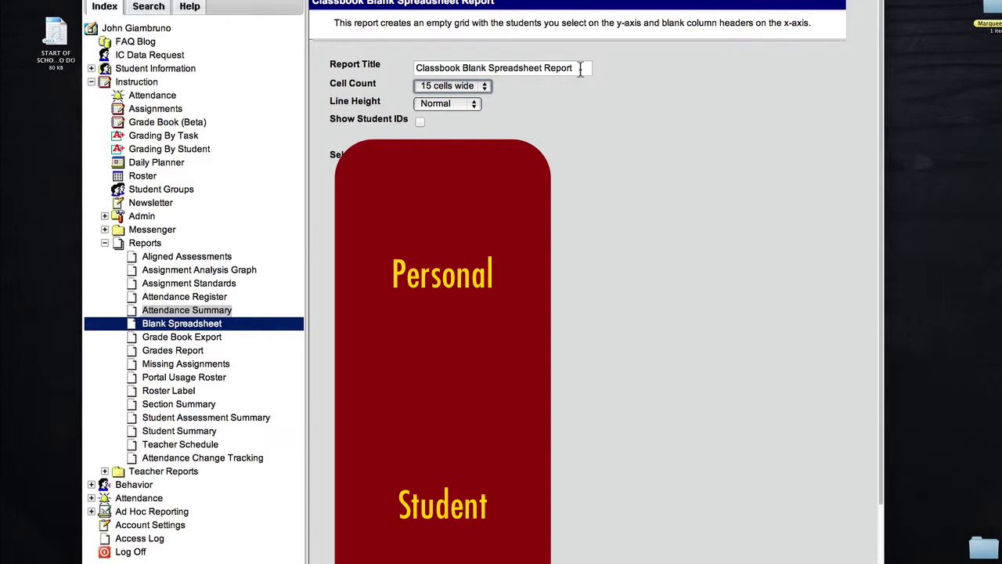
Open the Grade Book Export report, select all Term Q3 and Term Q4 assignments, and check the available file formats.
click(203, 340)
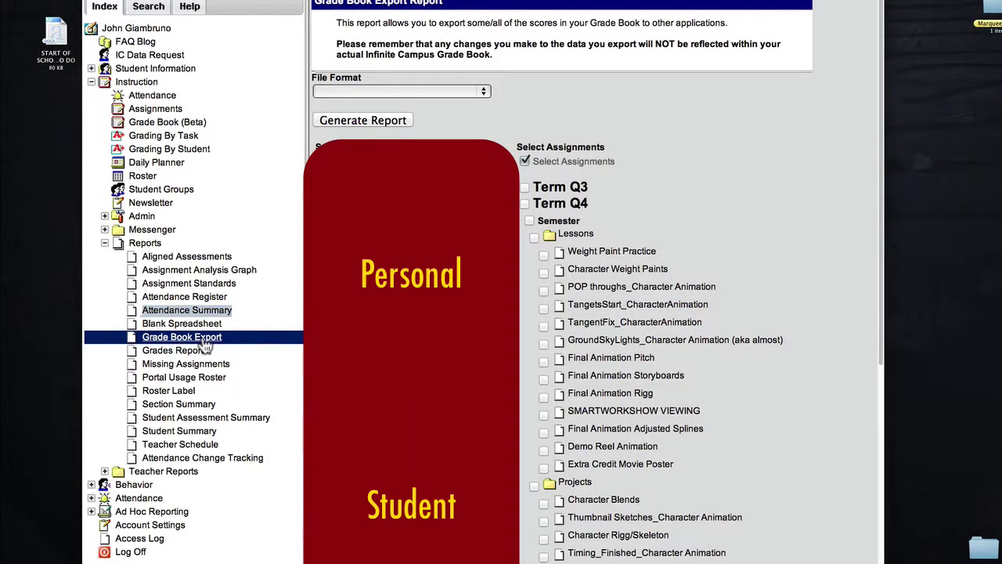
click(525, 188)
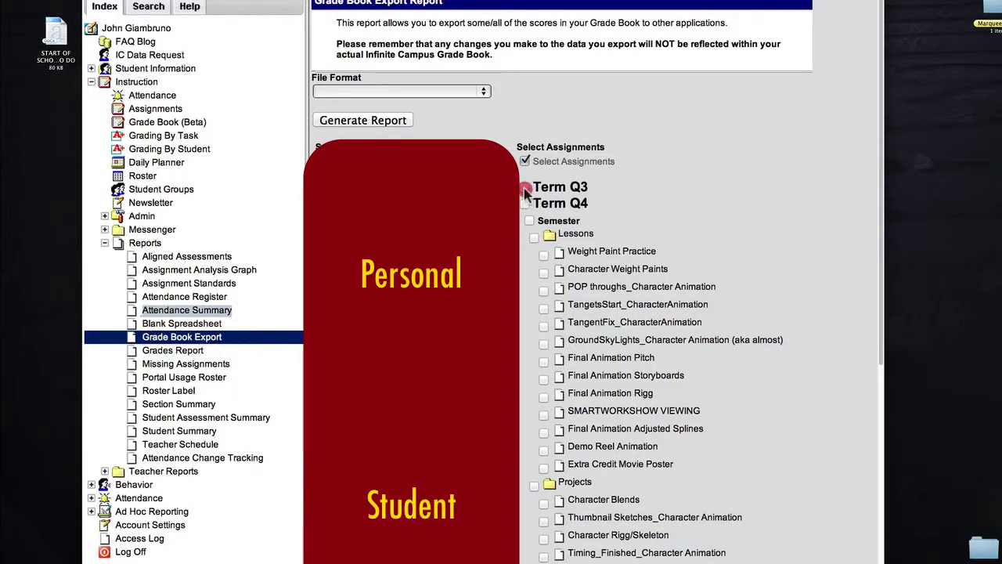
click(524, 204)
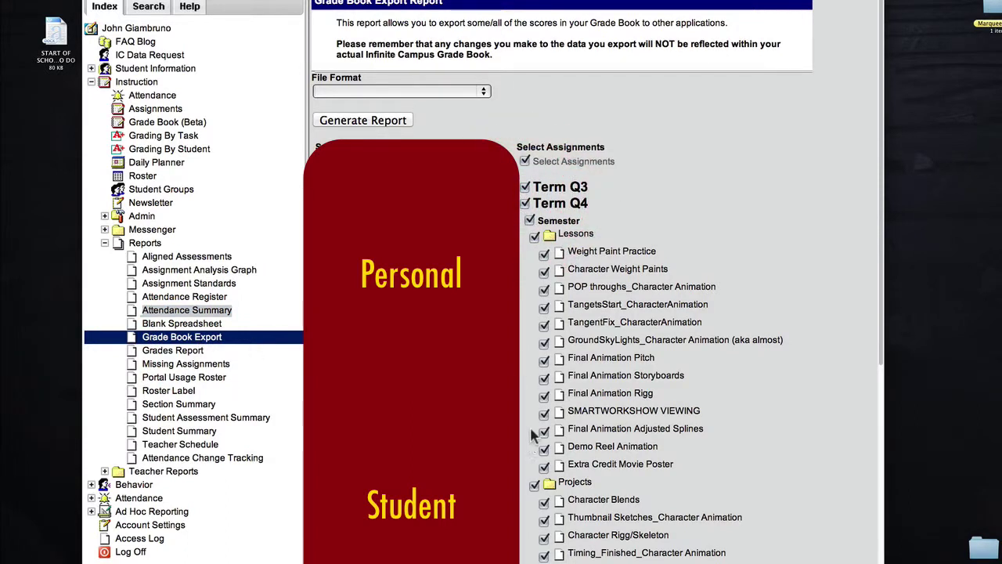
click(434, 90)
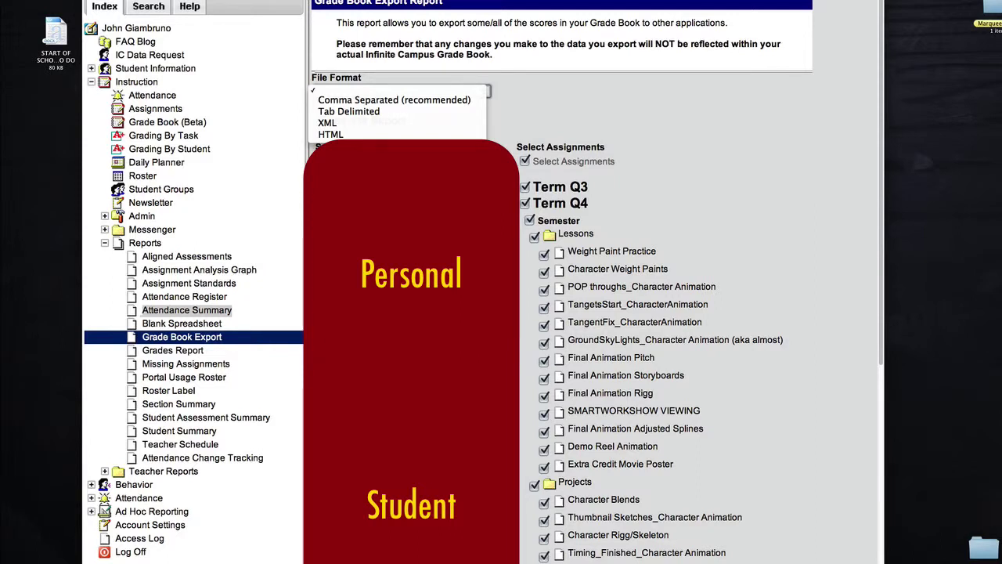
key(Escape)
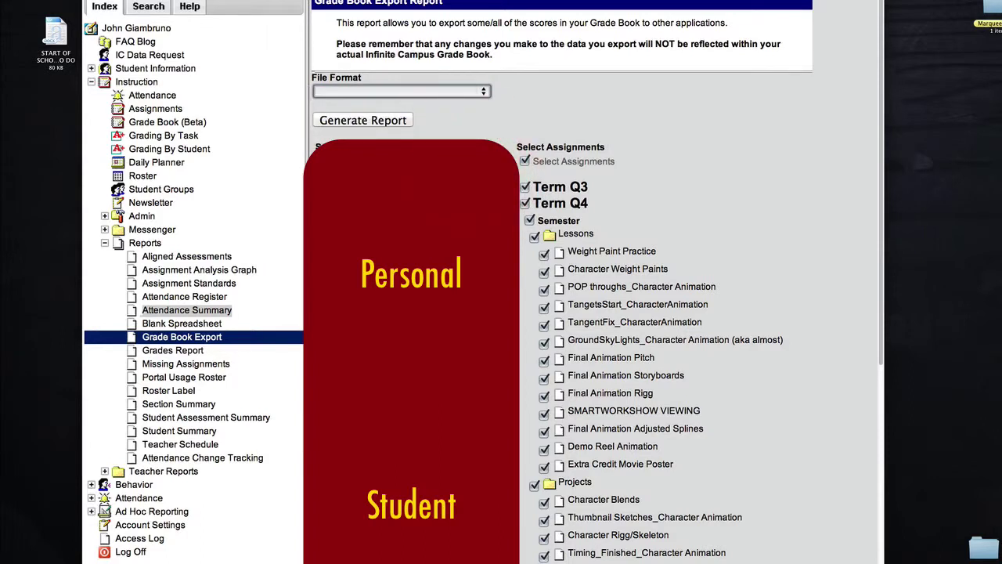
Open the Missing Assignments report and point out the Student Summary and Section Summary reports in the list.
click(157, 363)
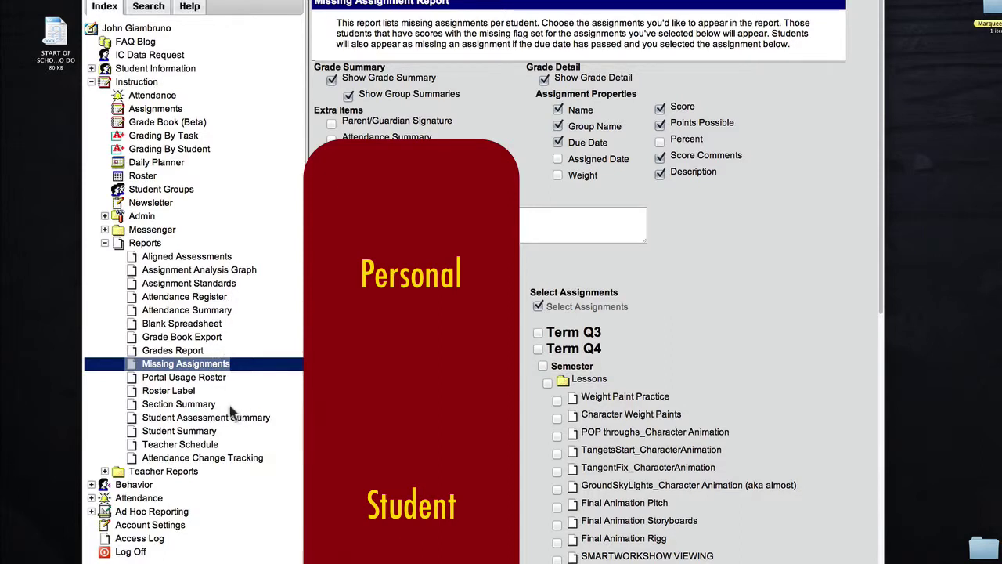
click(145, 404)
click(144, 430)
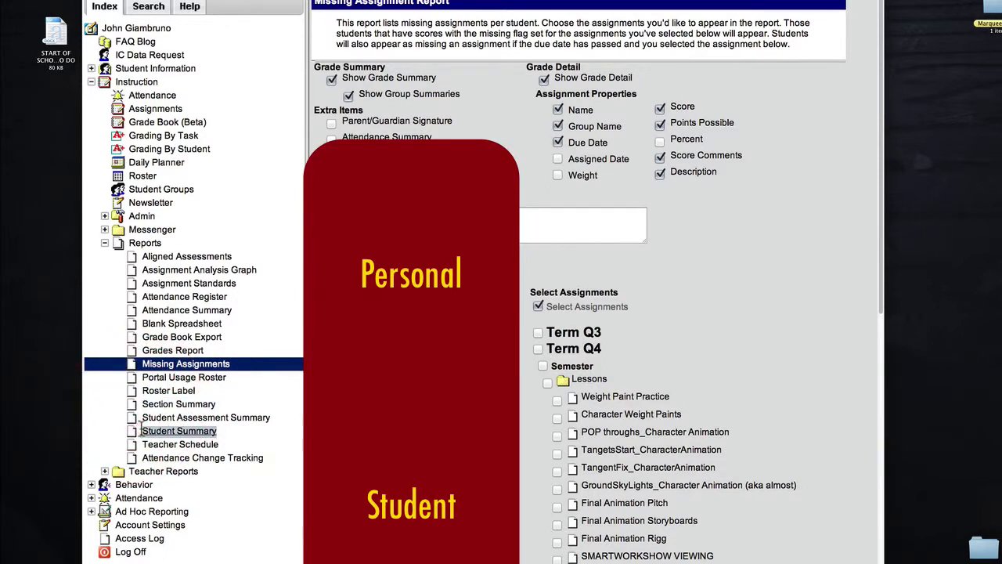
click(223, 406)
click(129, 404)
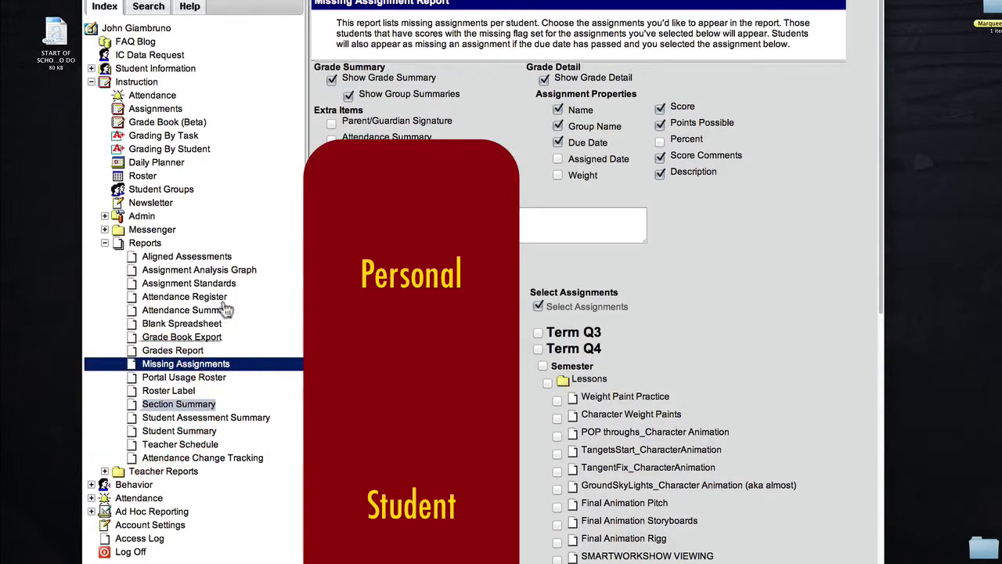
Collapse the Reports folder, return to the home page with the notices and Process Inbox, and expand Teacher Reports.
click(105, 245)
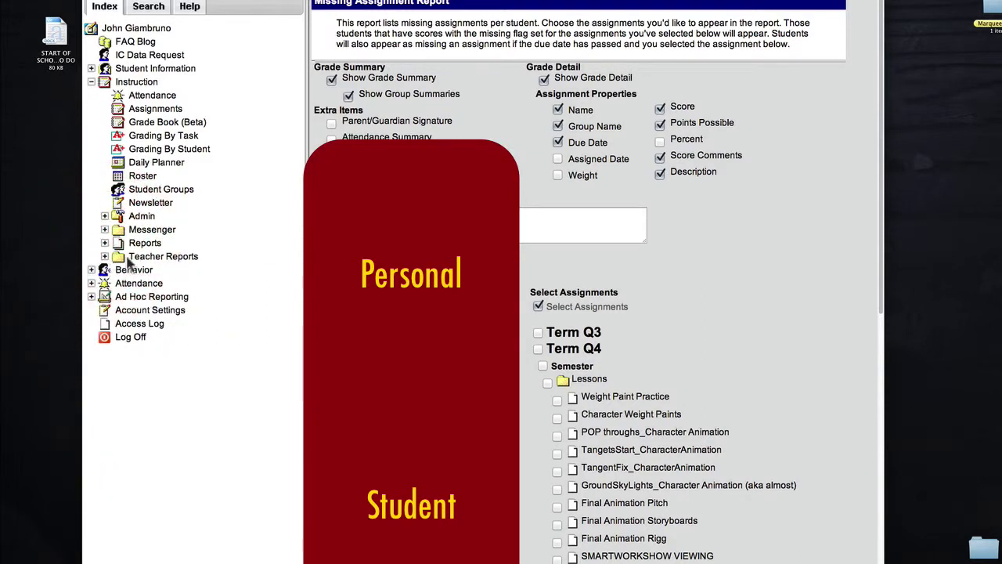
click(126, 258)
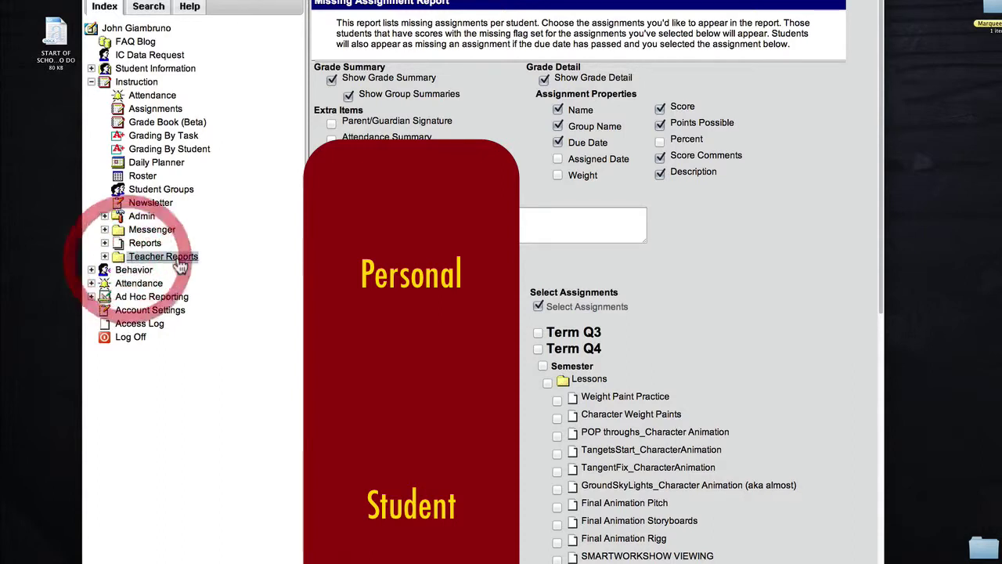
click(135, 28)
click(105, 257)
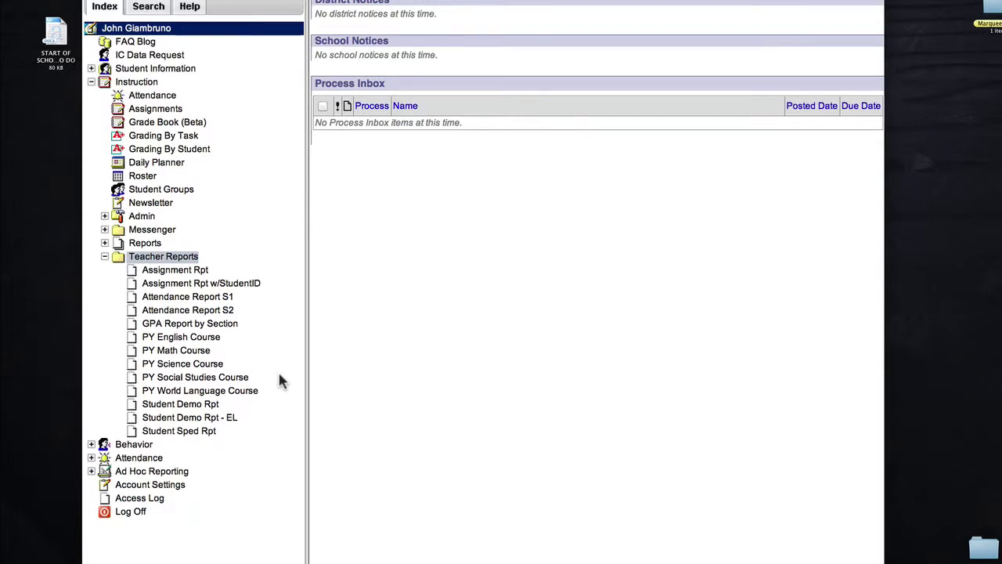
Look over the PY English Course, Attendance Report S1 and Student Demo Rpt teacher reports.
click(191, 345)
drag(193, 346, 224, 358)
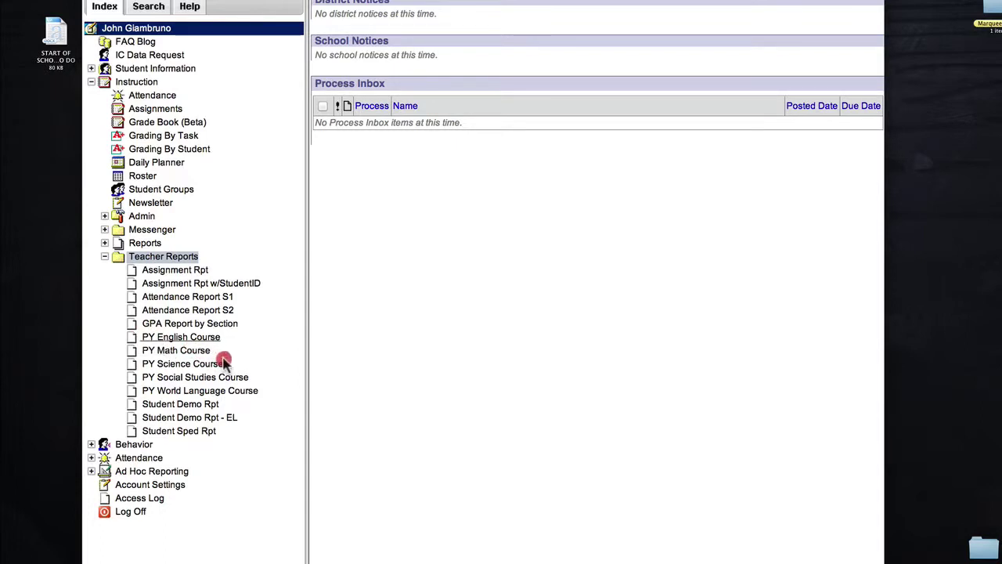
drag(265, 395, 135, 335)
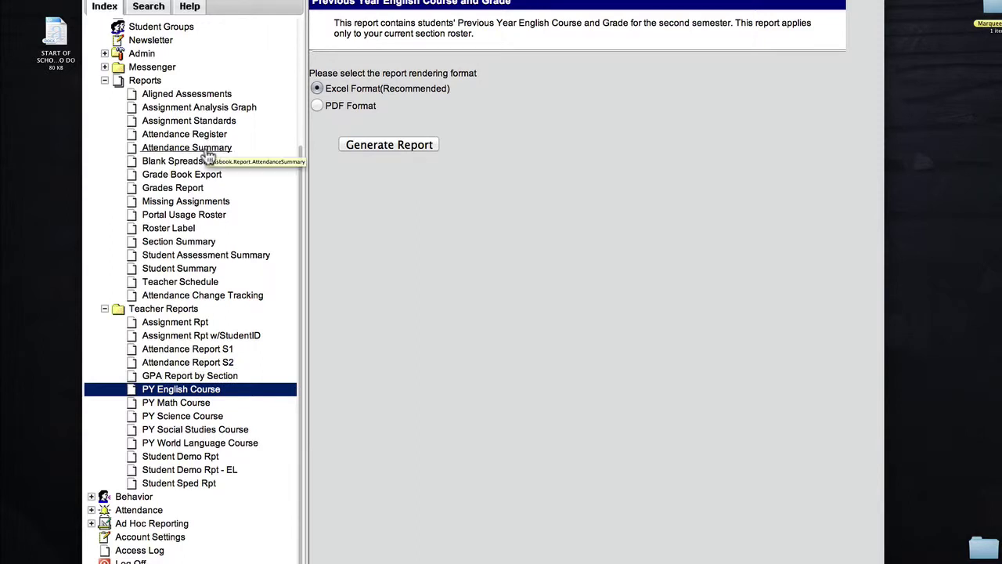
click(105, 79)
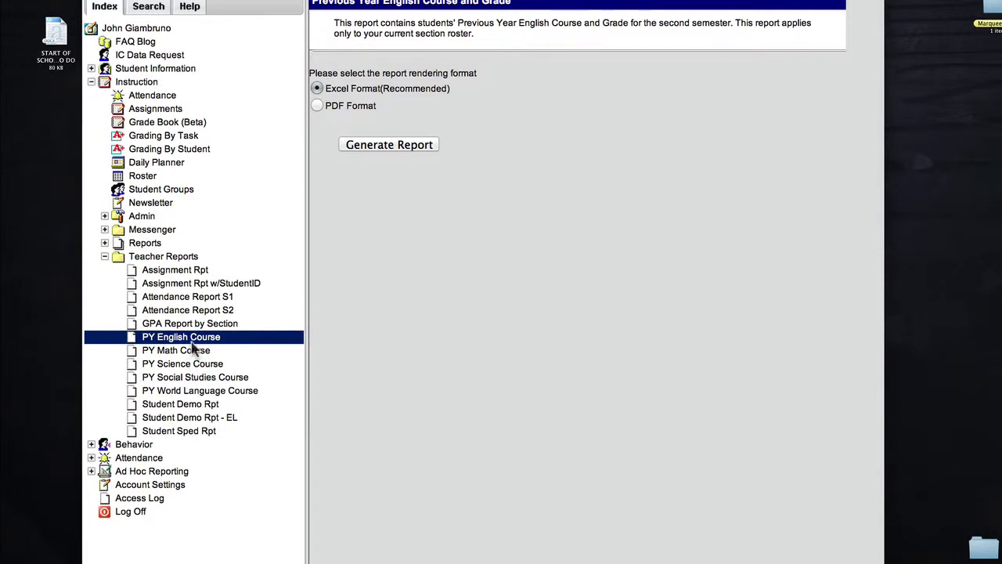
click(196, 299)
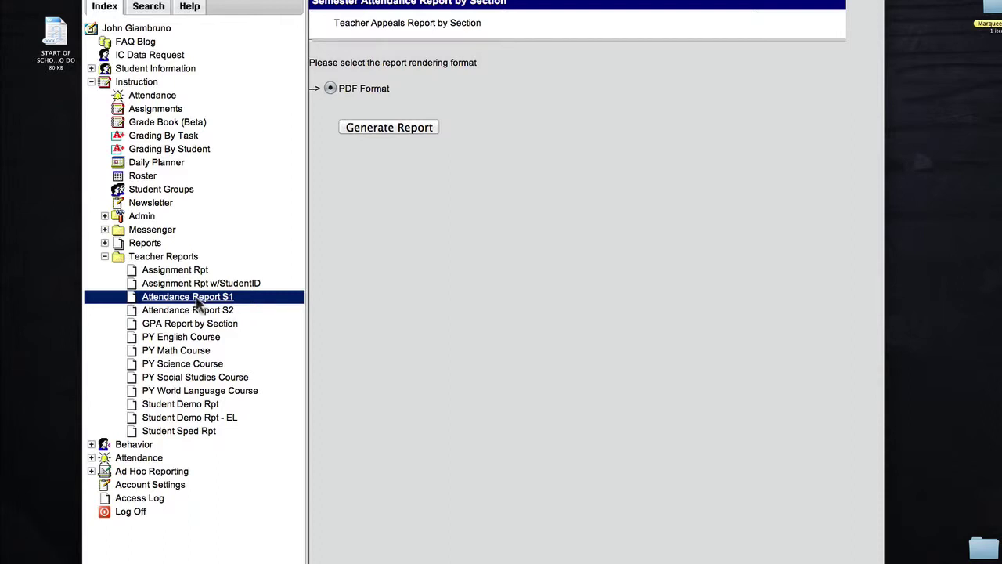
click(194, 407)
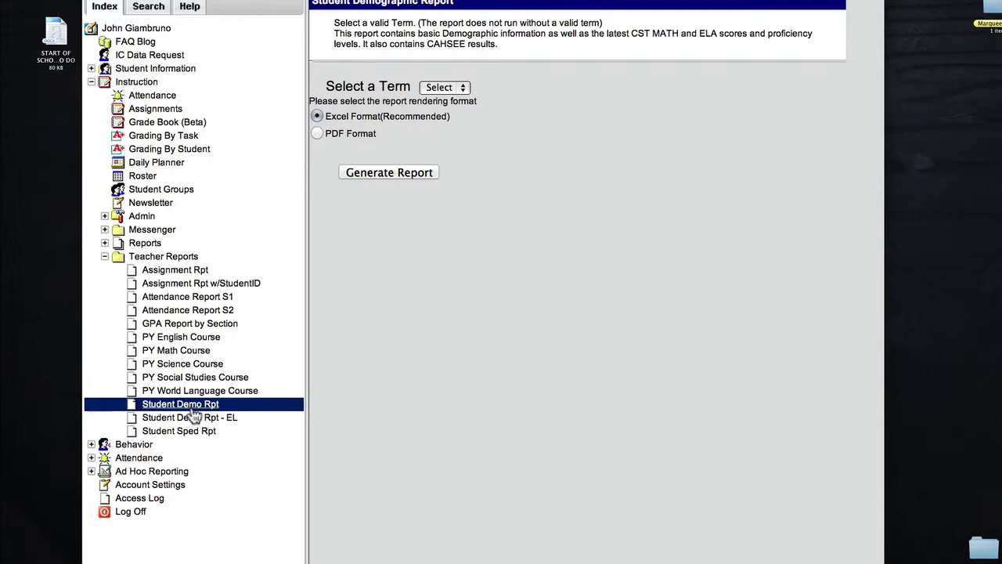
Generate the Assignment Rpt w/StudentID for term Q4 and the assignment FINAL ANIMATION, FINAL in Excel format.
click(185, 284)
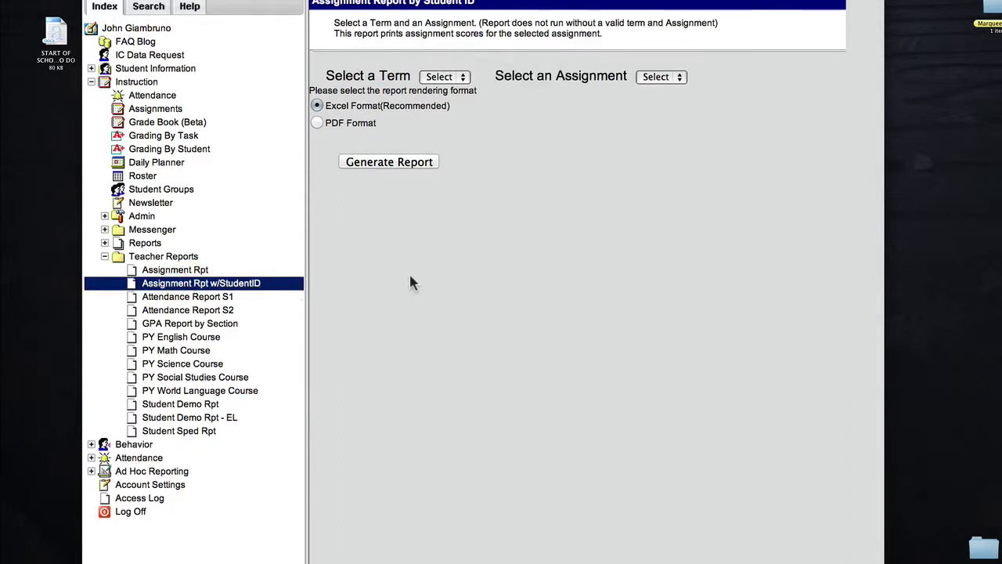
click(443, 77)
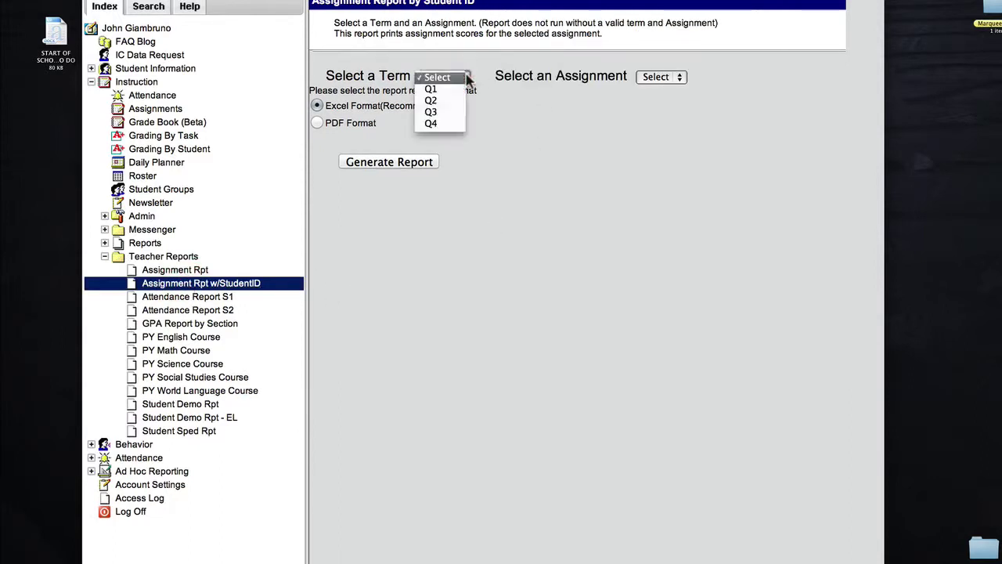
click(450, 123)
click(523, 94)
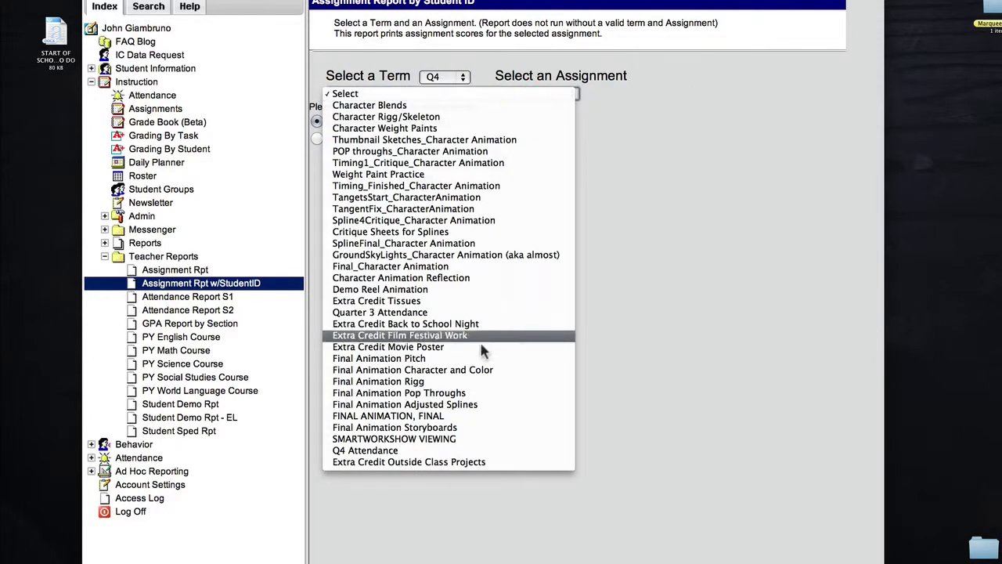
click(459, 418)
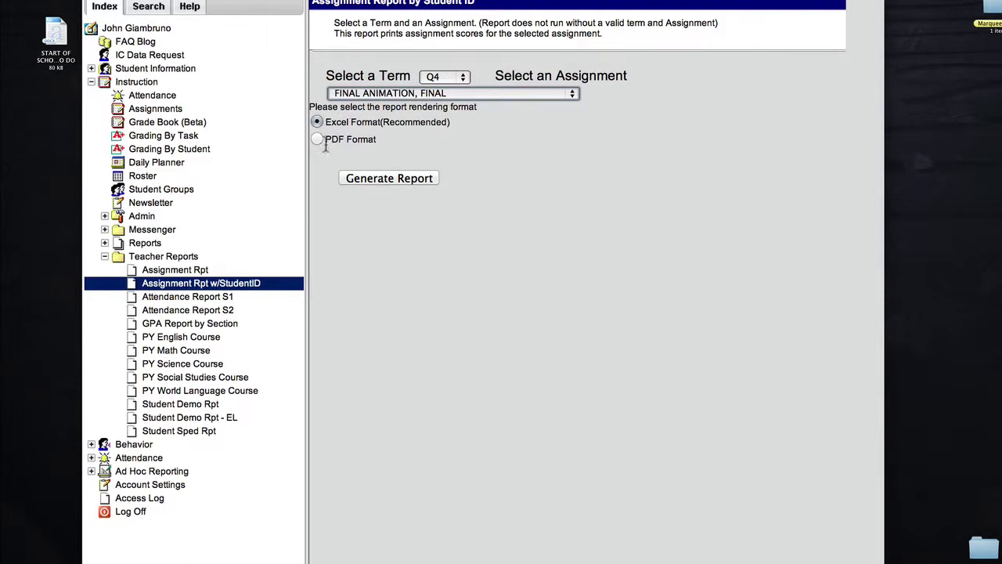
click(390, 185)
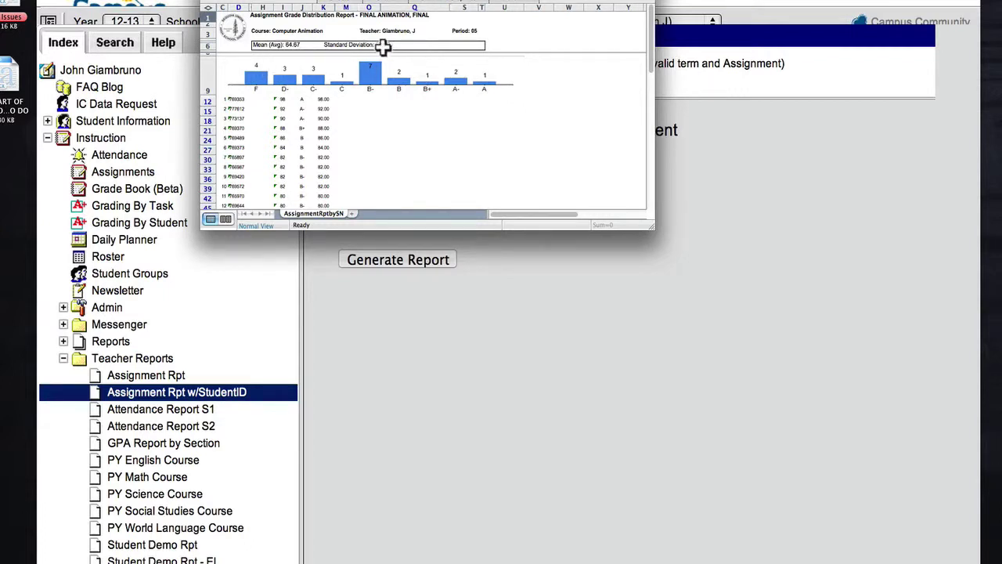
Enlarge the generated spreadsheet's window, examine its grade distribution chart and statistics, and return to Infinite Campus.
drag(651, 226, 750, 308)
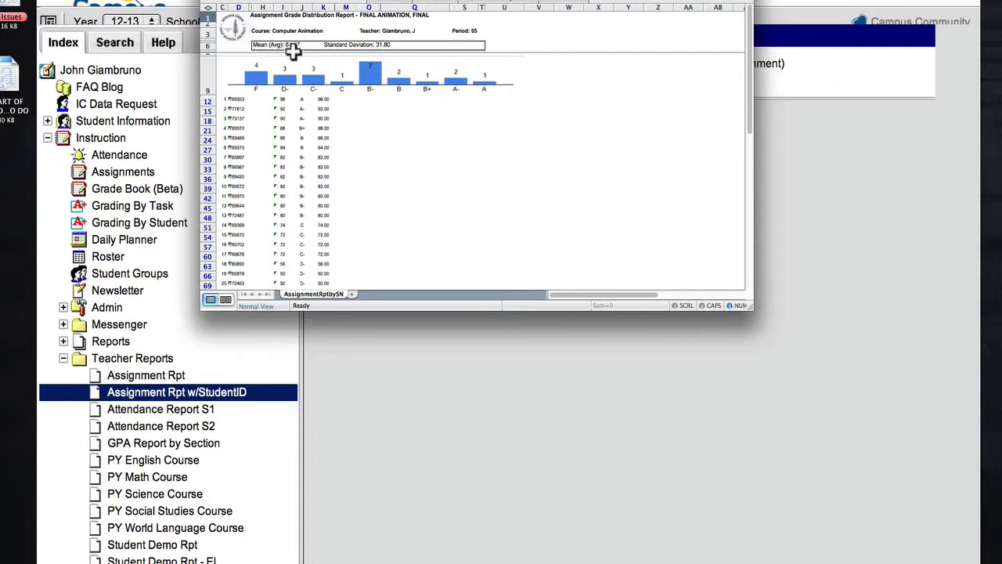
click(368, 75)
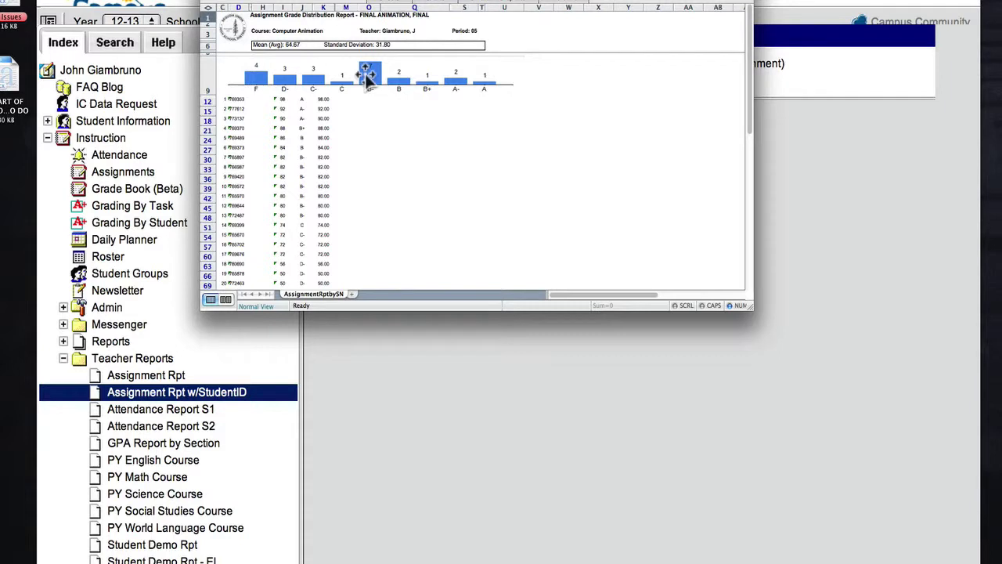
key(Escape)
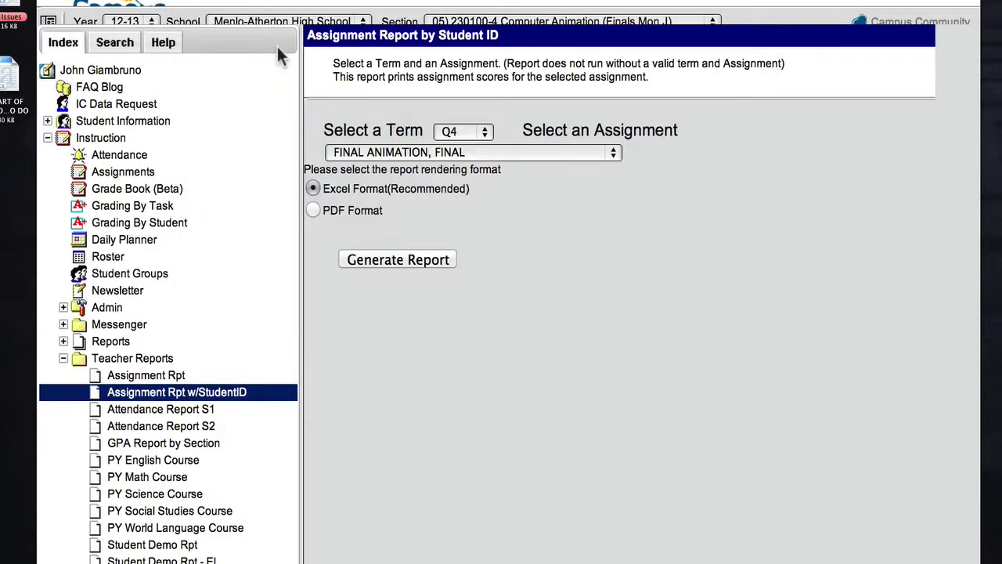
Collapse Teacher Reports, expand the Reports folder and open the Grade Book Export report again.
click(63, 357)
click(63, 358)
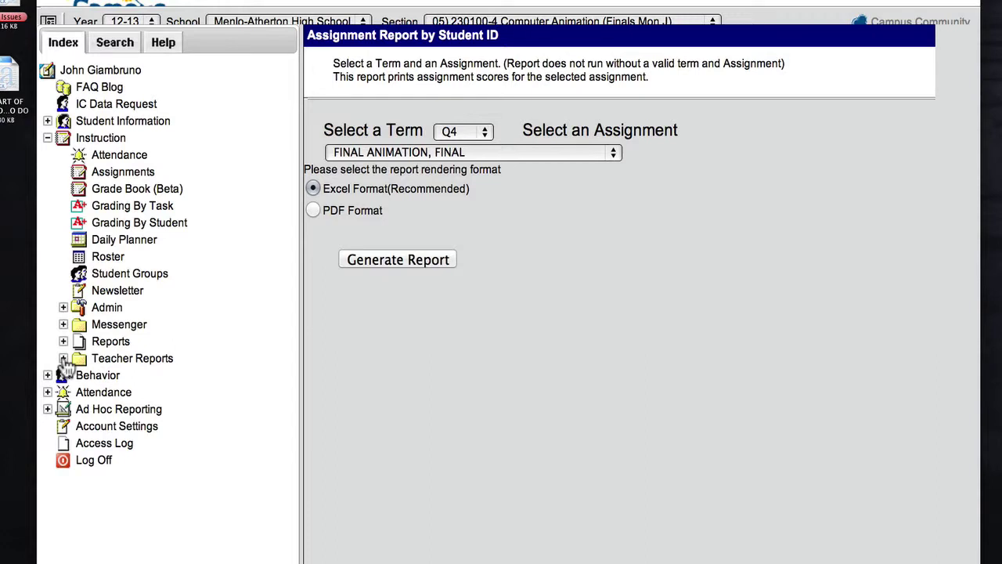
click(63, 342)
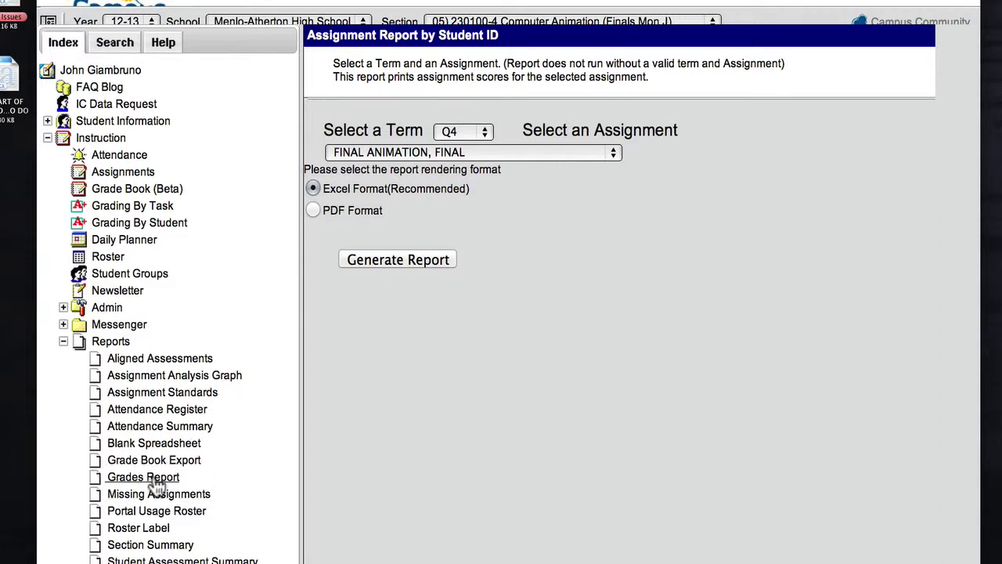
click(115, 455)
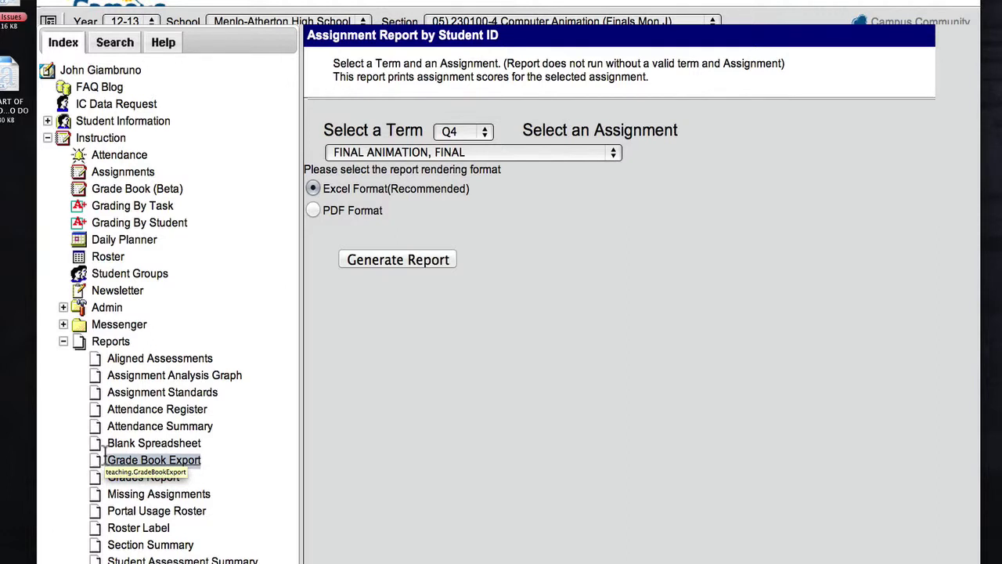
click(182, 462)
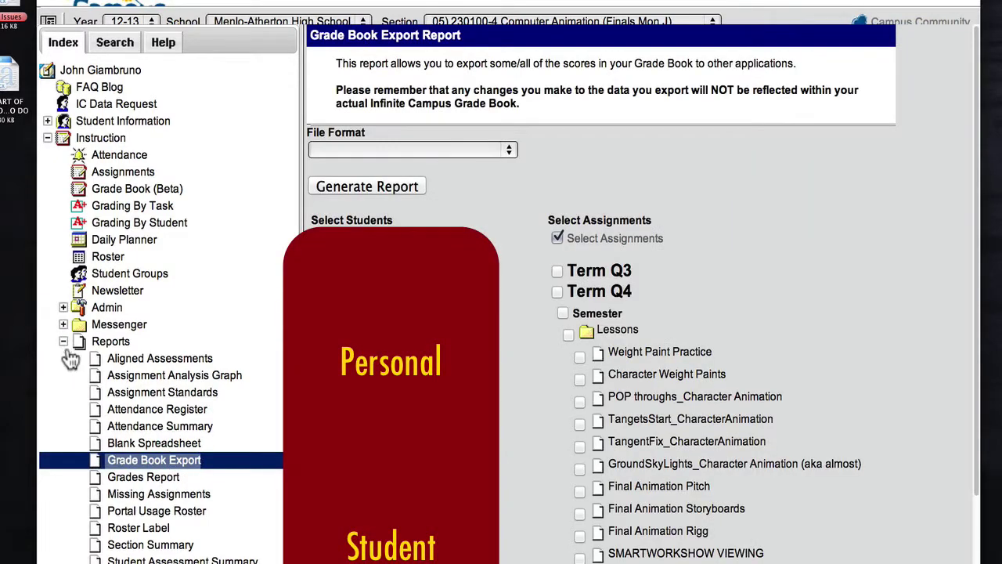
Compare the Teacher Reports and Reports lists once more and return to the home page.
click(63, 342)
click(64, 359)
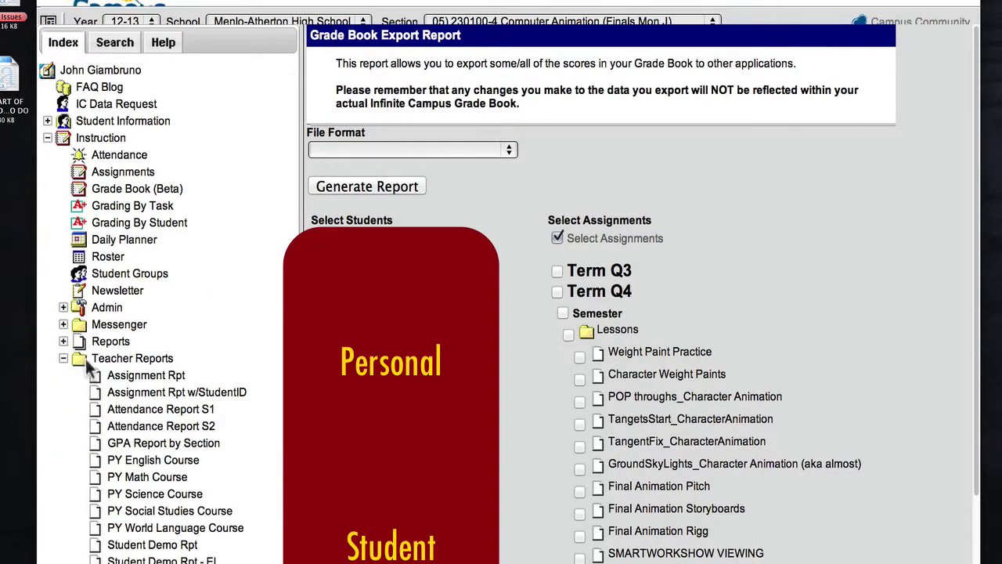
click(64, 341)
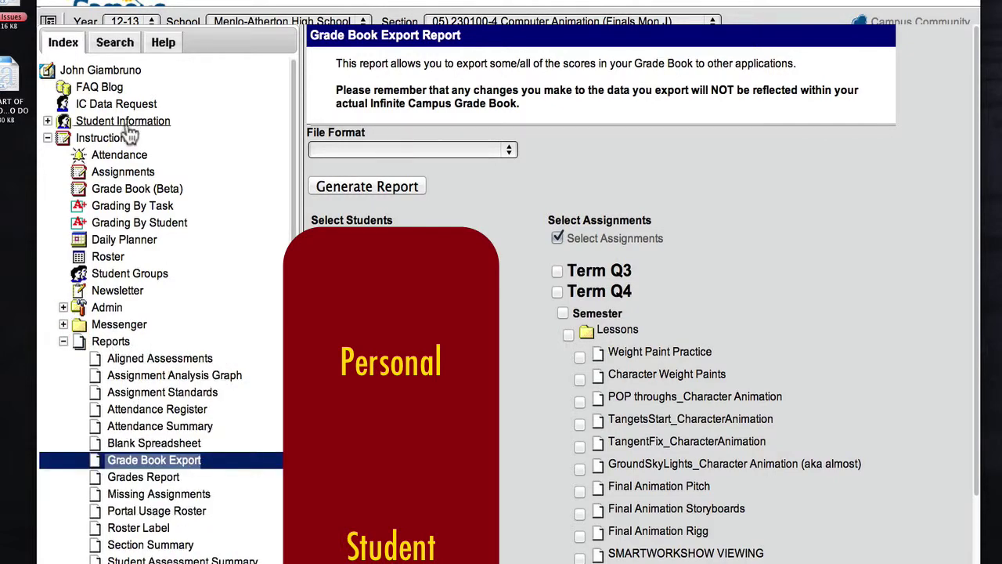
click(86, 70)
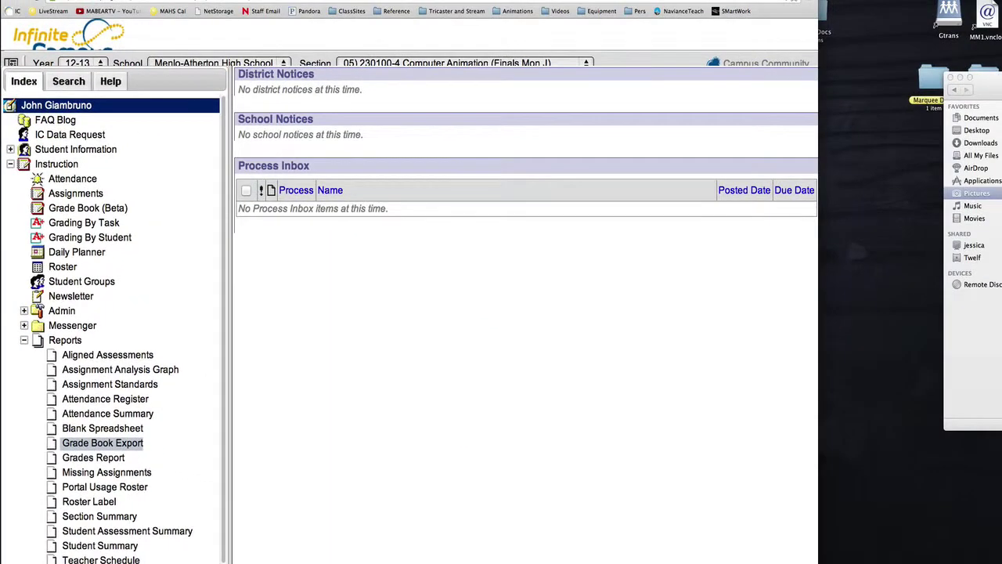
Collapse the Teacher Reports folder and the whole Instruction section in the index.
scroll(15, 376, down, 1)
click(23, 312)
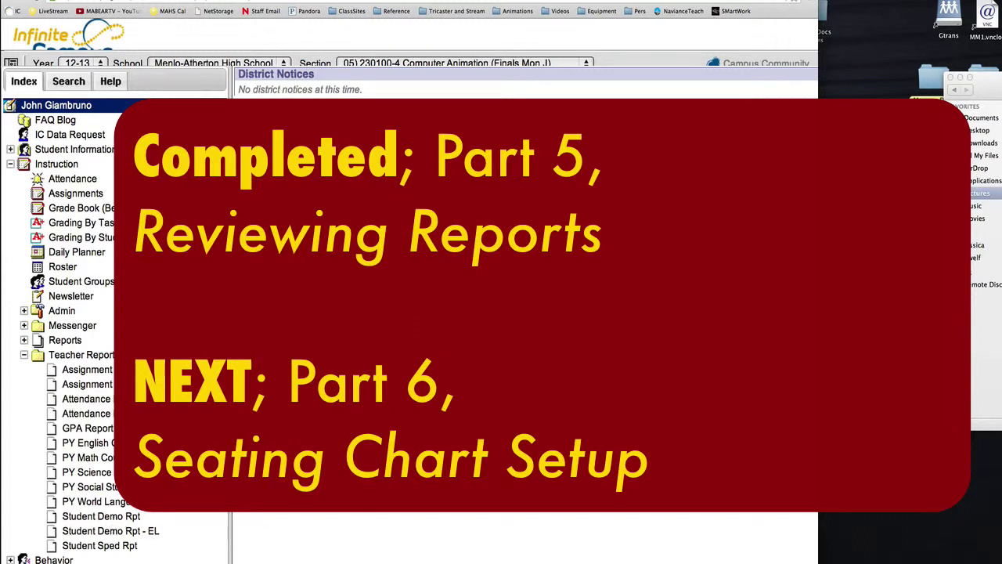
click(24, 355)
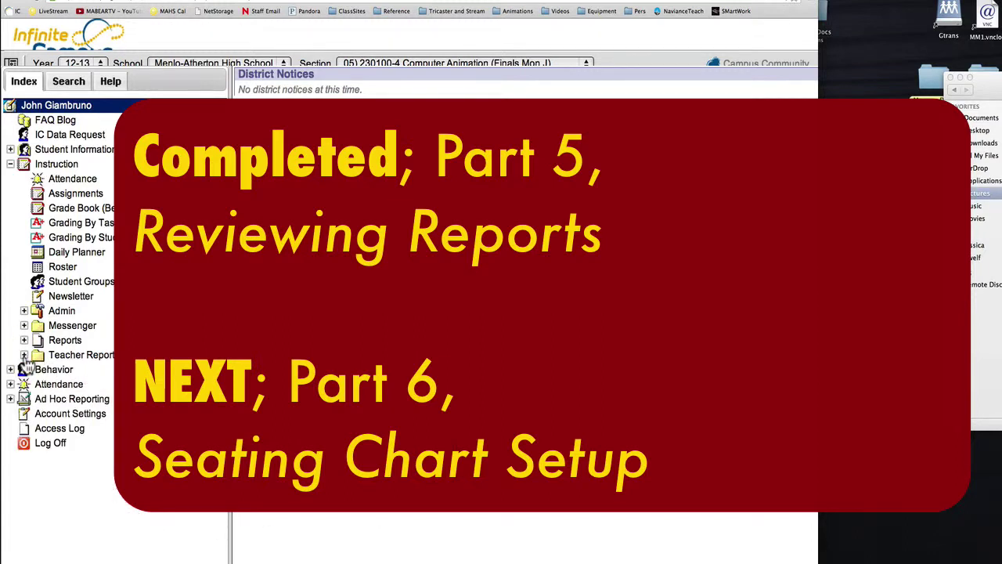
click(10, 164)
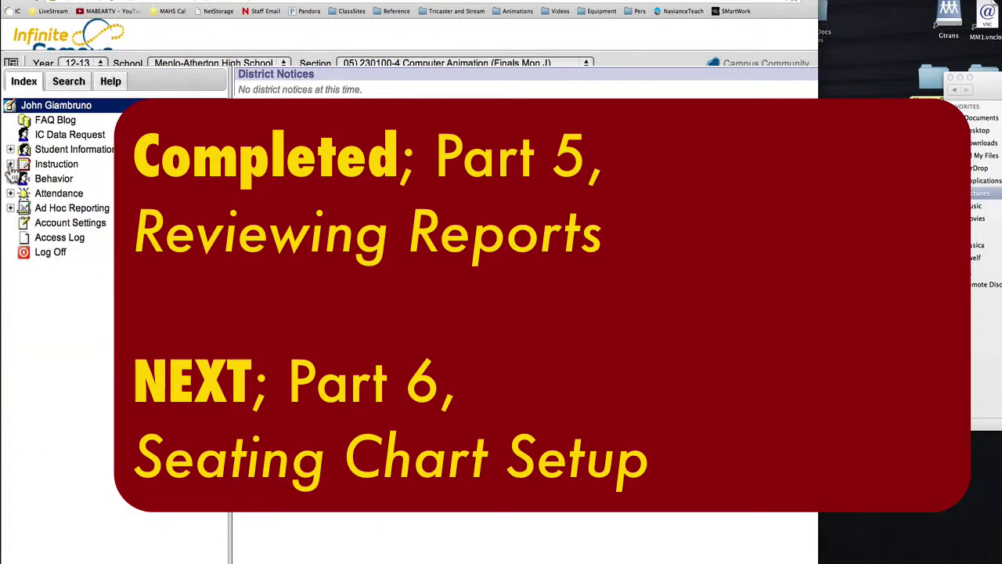